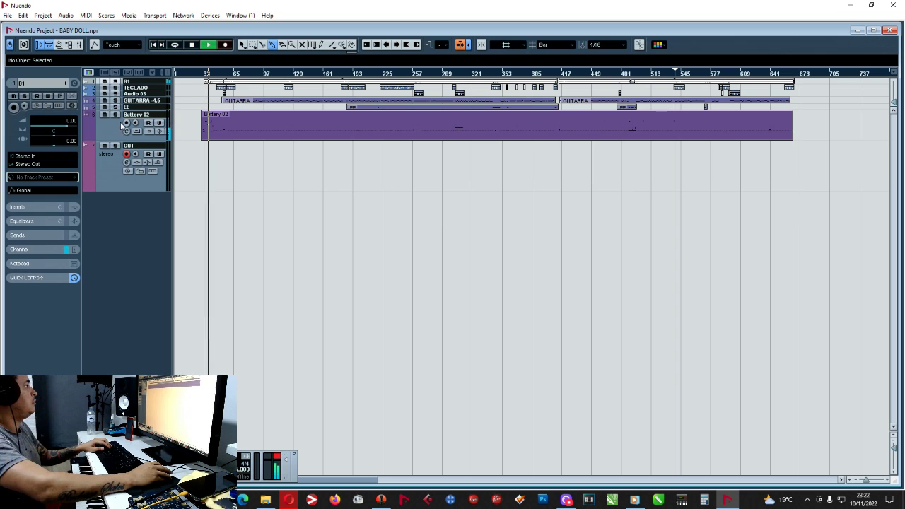
- Maximize the project window and collapse the Battery 02 track to its minimum height
left_click(874, 30)
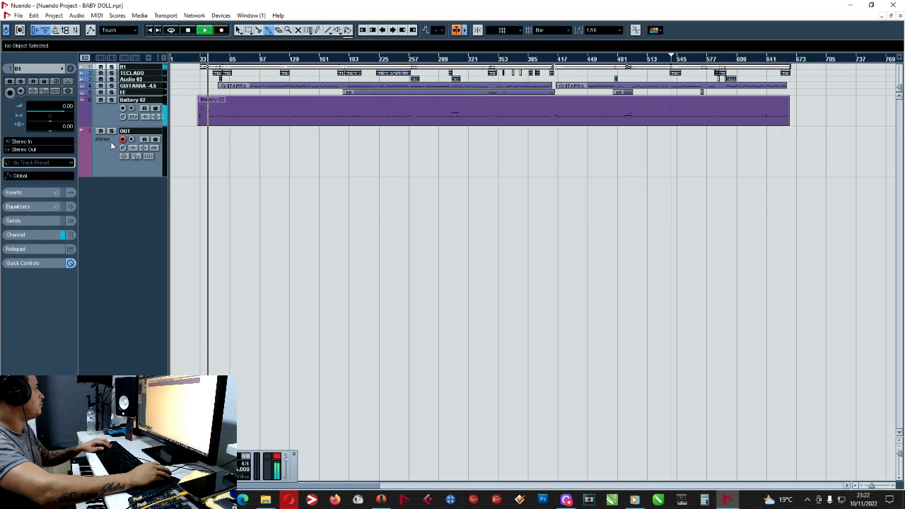
key("h")
key("h")
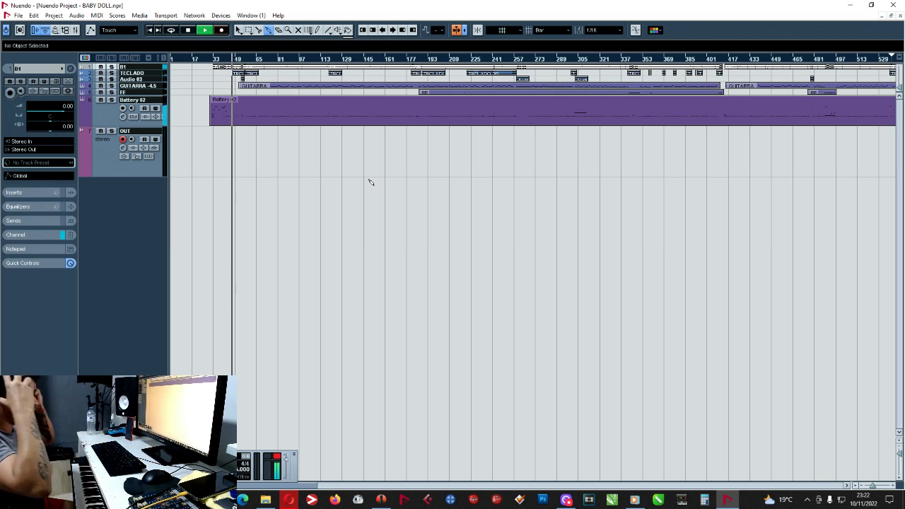
key("g")
key("g")
key("g")
key("g")
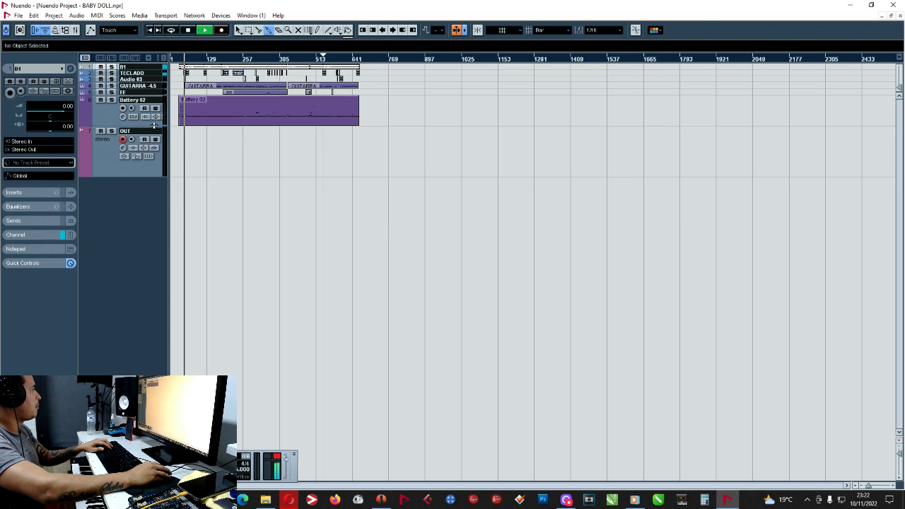
left_click_drag(153, 125, 154, 102)
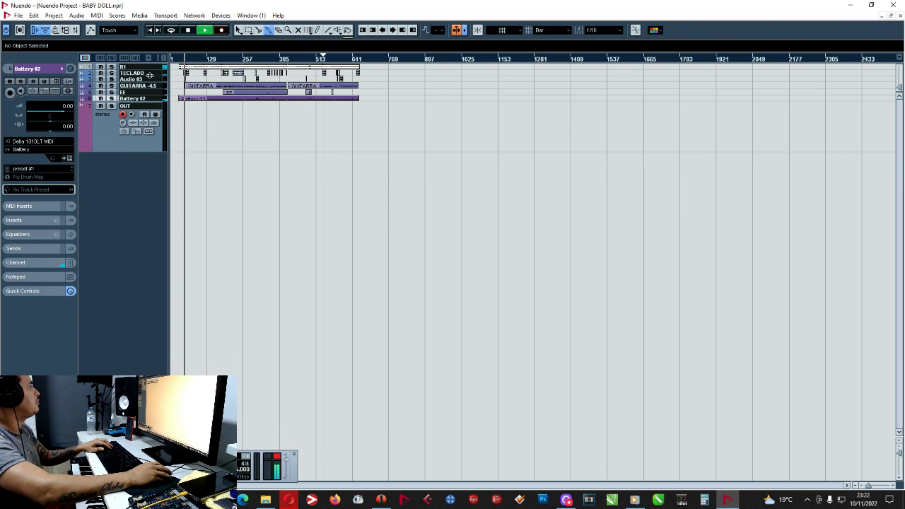
- Increase the heights of the EE and TECLADO tracks so their events show in detail
key("h")
key("h")
key("h")
key("h")
key("h")
key("h")
key("h")
key("h")
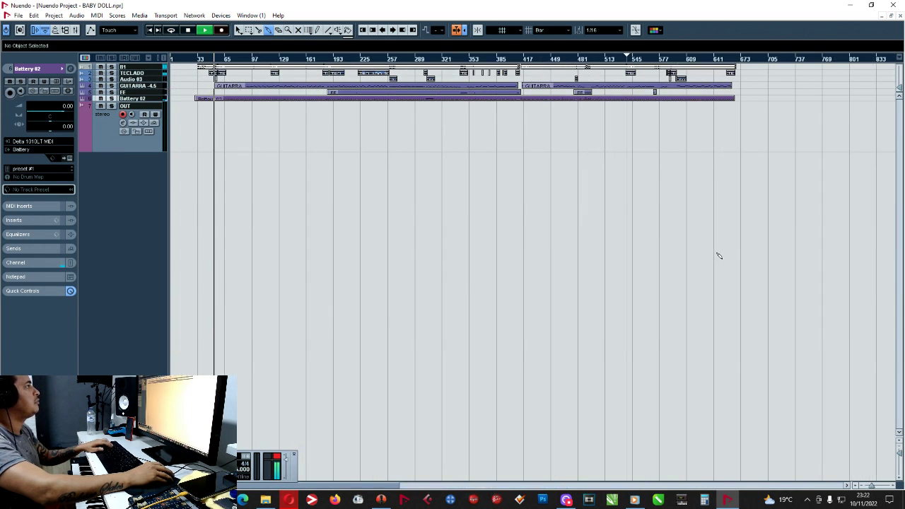
key("g")
key("g")
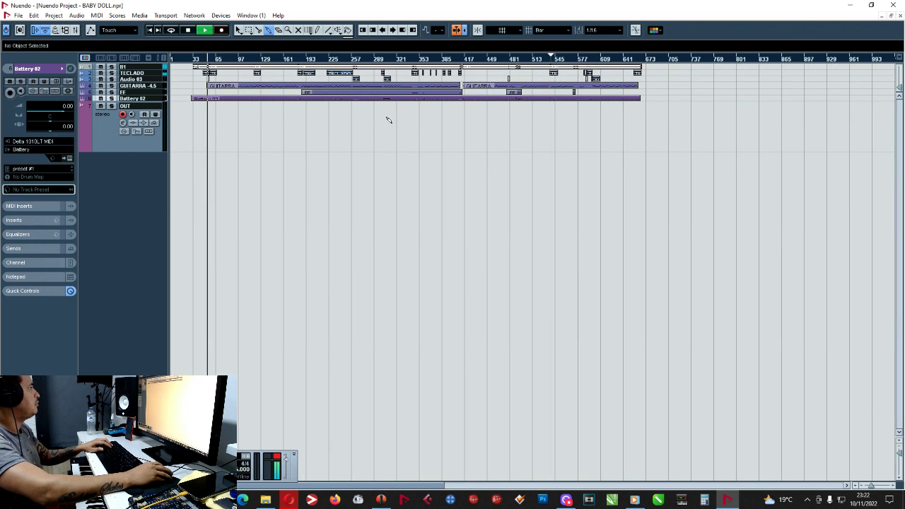
left_click_drag(143, 95, 145, 131)
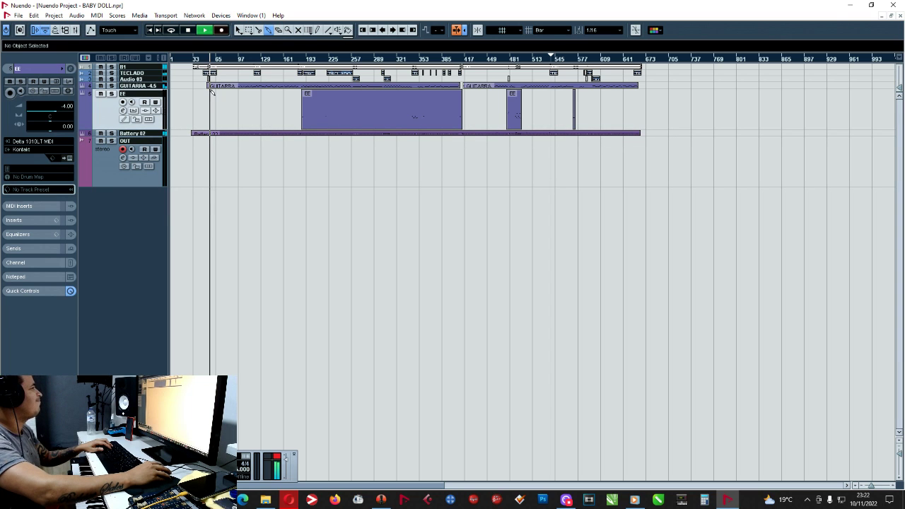
left_click_drag(149, 73, 154, 105)
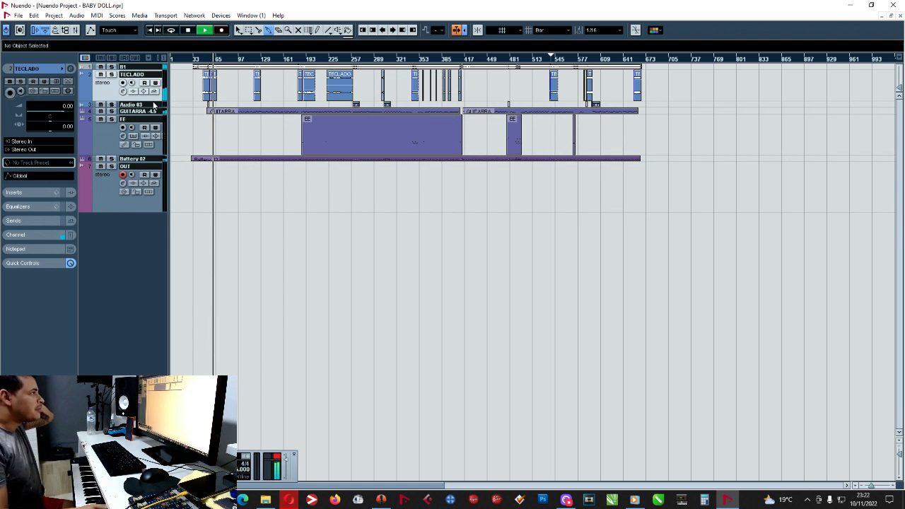
- Expand the GUITARRA -4.5 track and check its equalizer in the channel settings window
key("h")
key("h")
key("h")
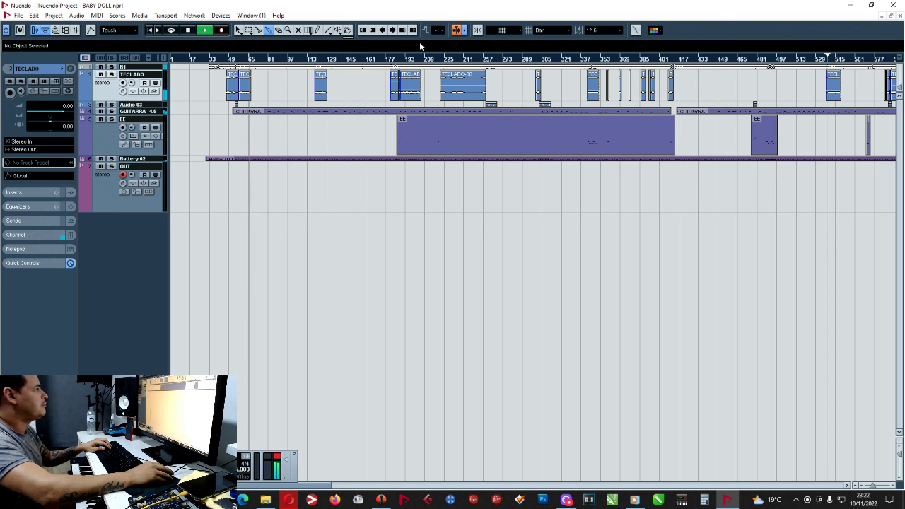
key("g")
key("g")
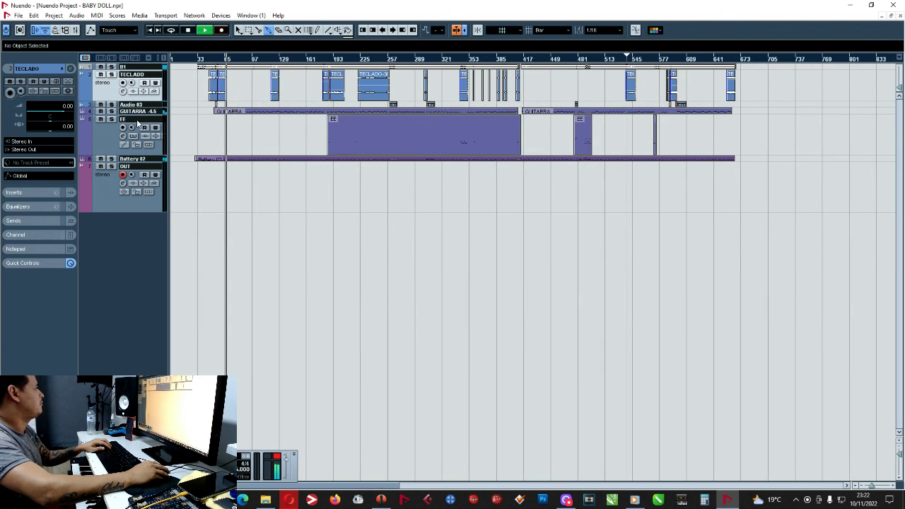
left_click(134, 112)
left_click_drag(136, 114, 133, 148)
left_click(122, 129)
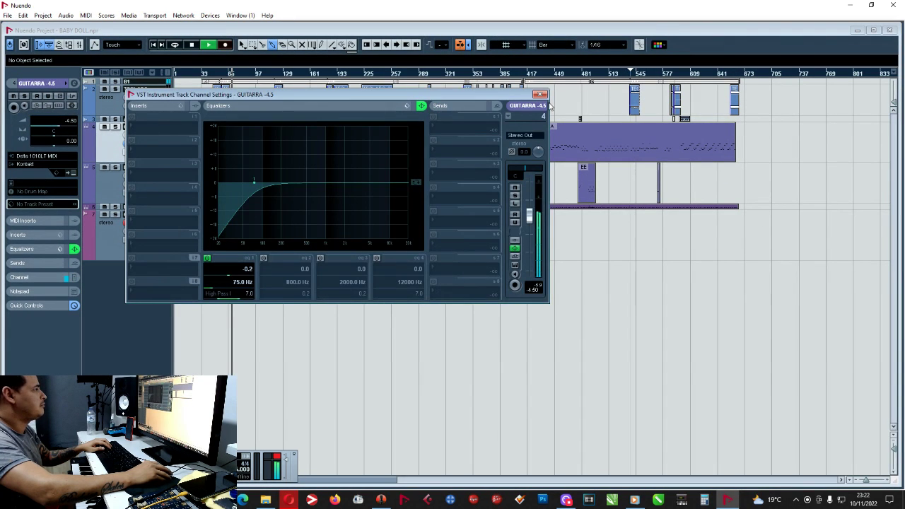
left_click(542, 95)
- Collapse the GUITARRA -4.5 and EE tracks to their minimum height
left_click_drag(153, 151, 148, 134)
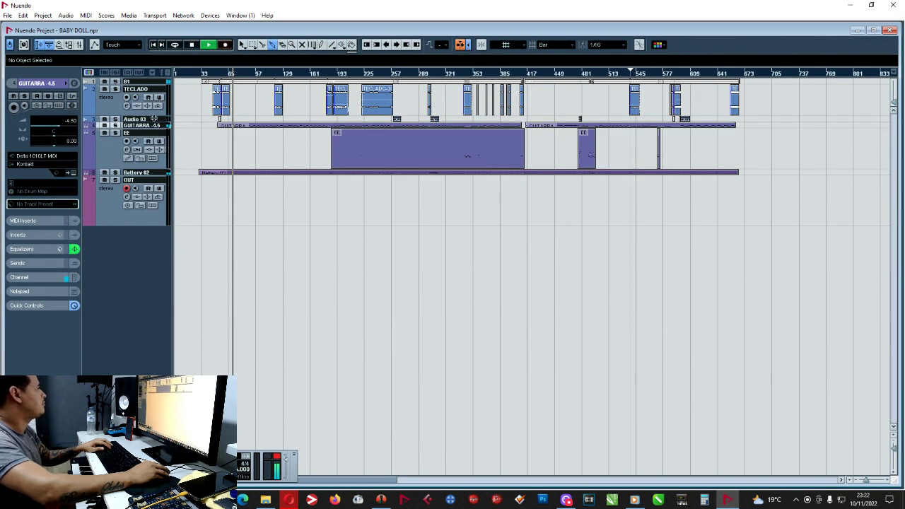
left_click_drag(145, 168, 154, 127)
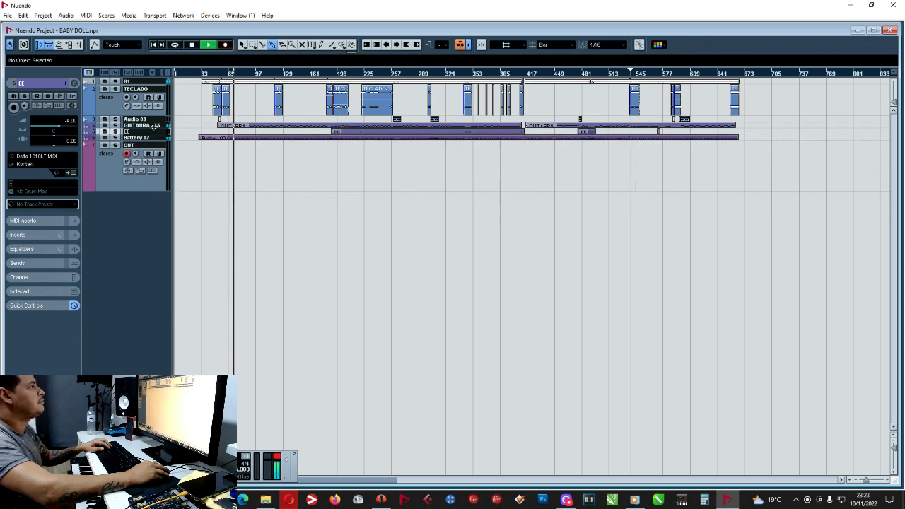
- Move playback to the TECLADO event near bar 117 and listen to that passage
left_click(275, 76)
key("h")
key("h")
key("h")
key("h")
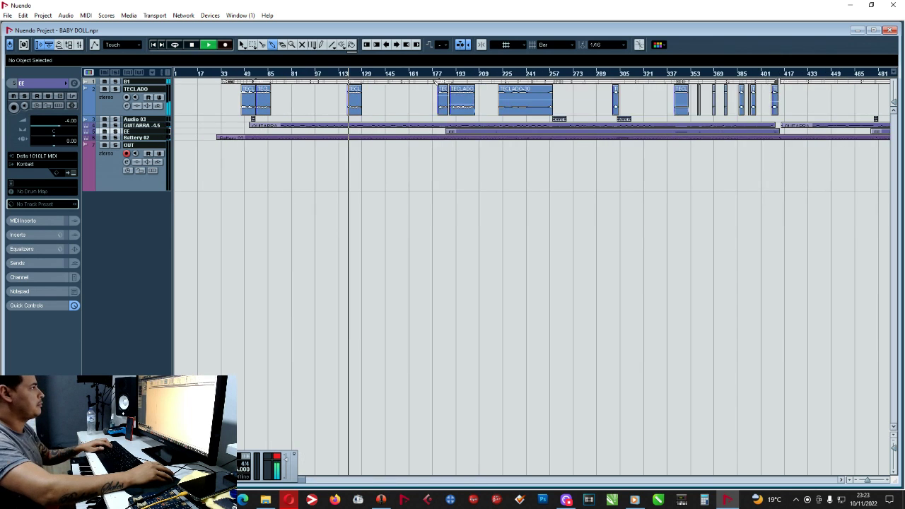
key("g")
- Play from the TECLADO event near bar 178 and examine the arrangement of all tracks at different scales
left_click(438, 75)
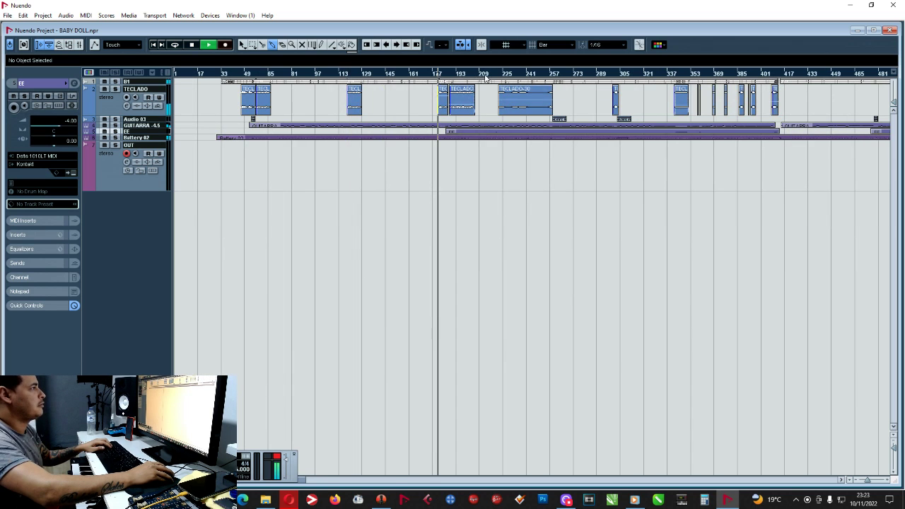
key("g")
key("g")
key("g")
key("h")
key("h")
key("h")
key("h")
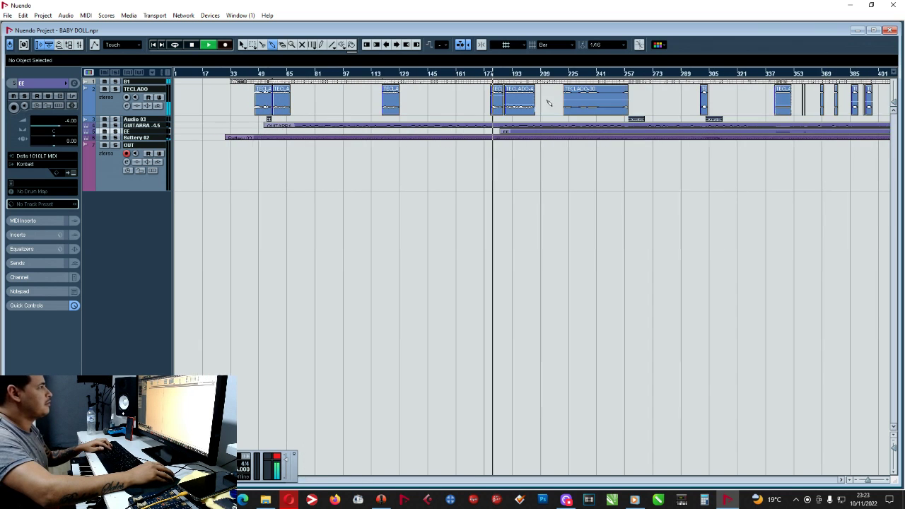
key("g")
key("g")
key("g")
key("h")
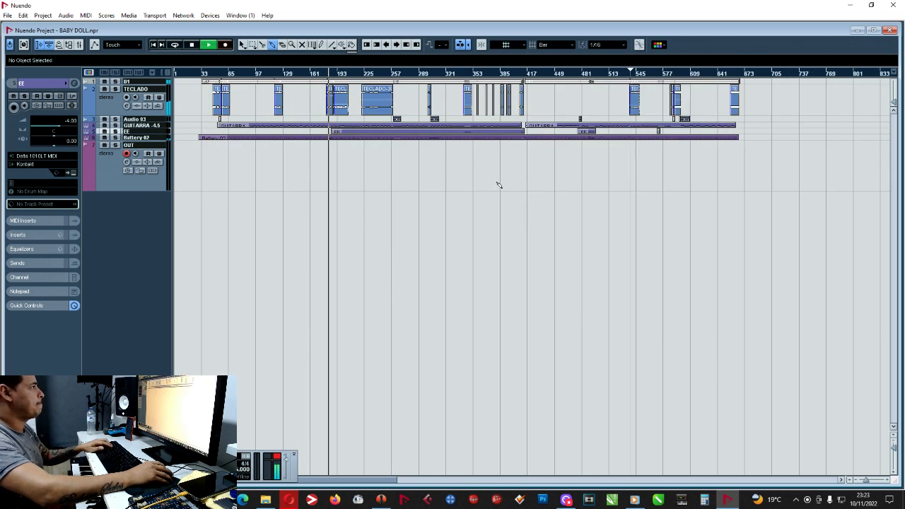
key("h")
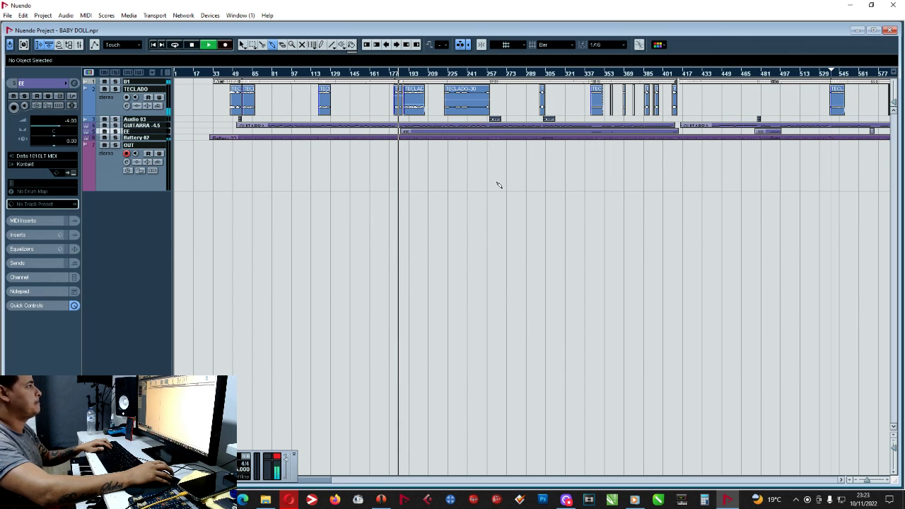
key("h")
key("g")
key("g")
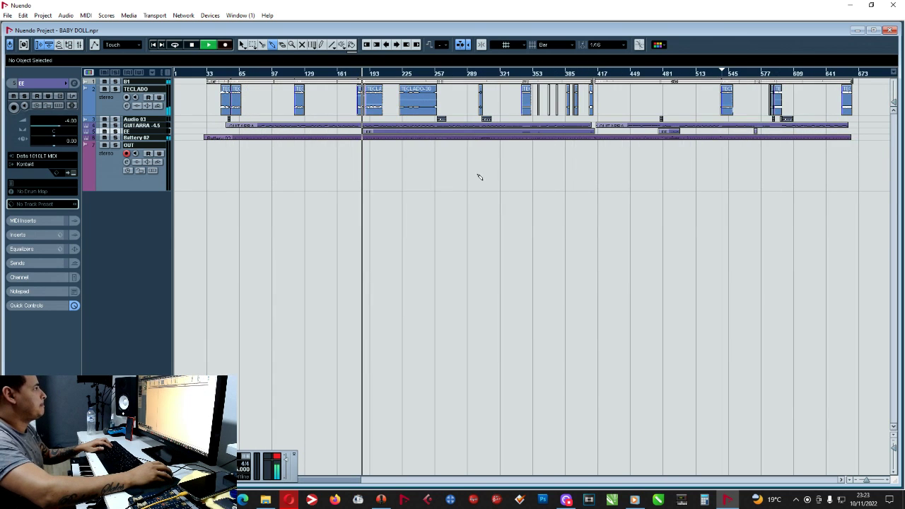
key("g")
key("g")
key("g")
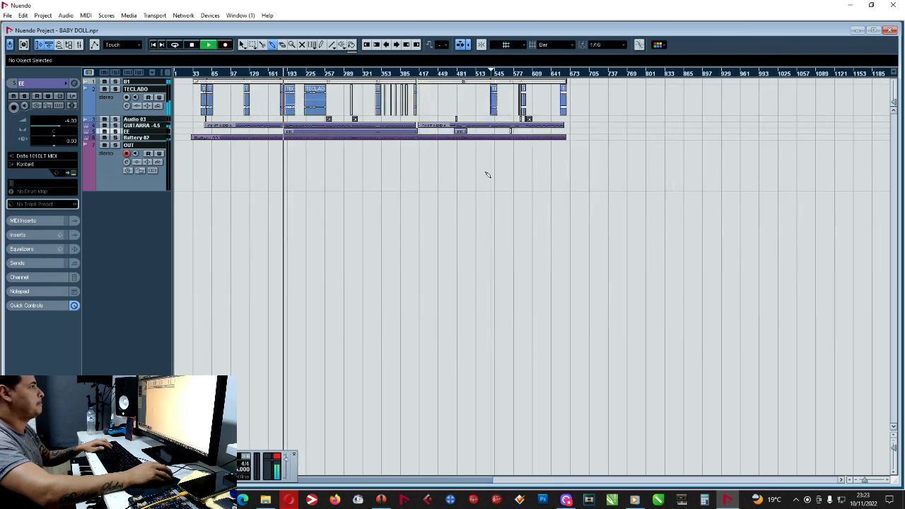
key("h")
- Maximize the project window again and select the Battery 02 track
left_click(873, 31)
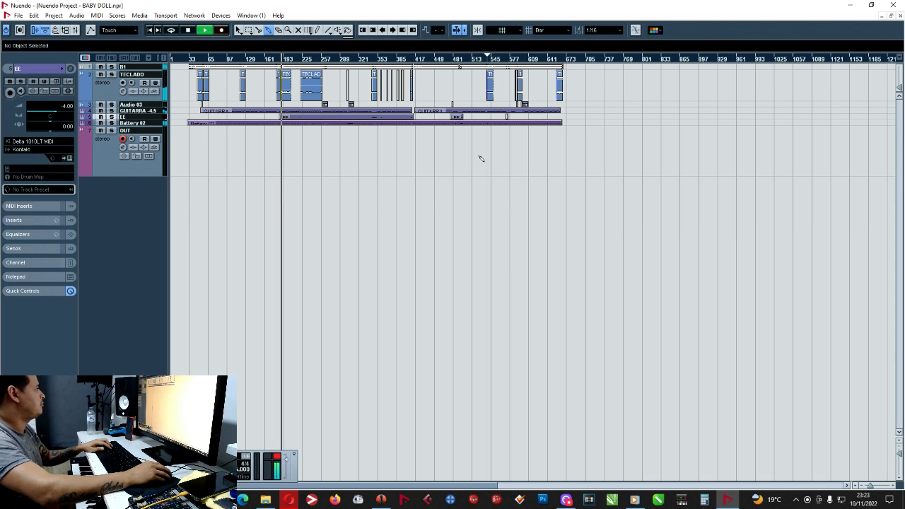
key("h")
key("h")
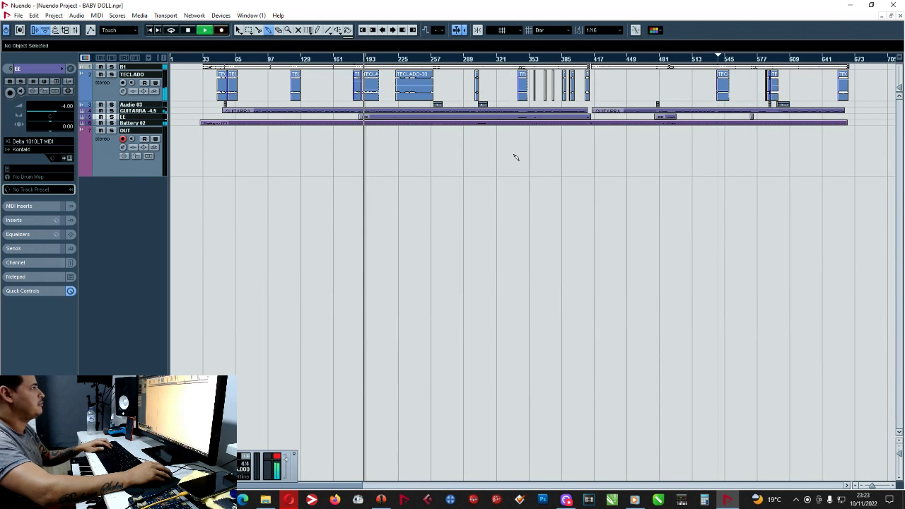
key("g")
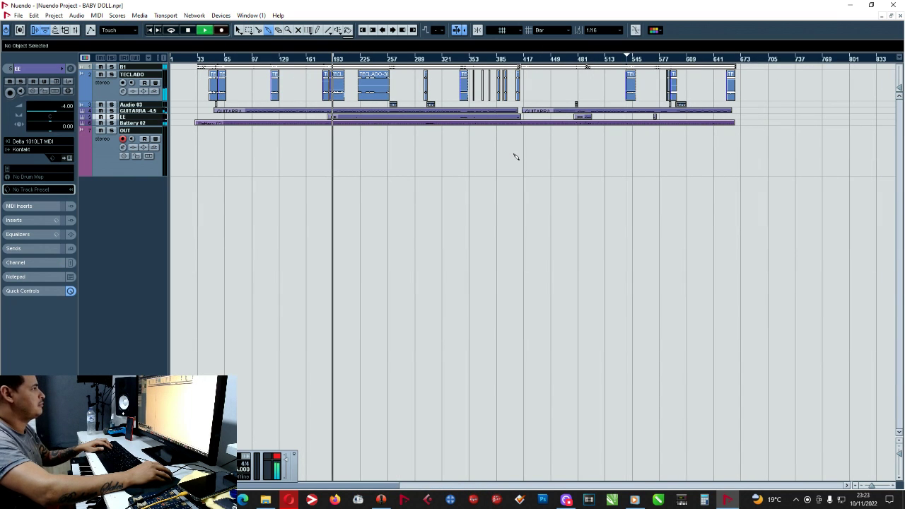
left_click(153, 129)
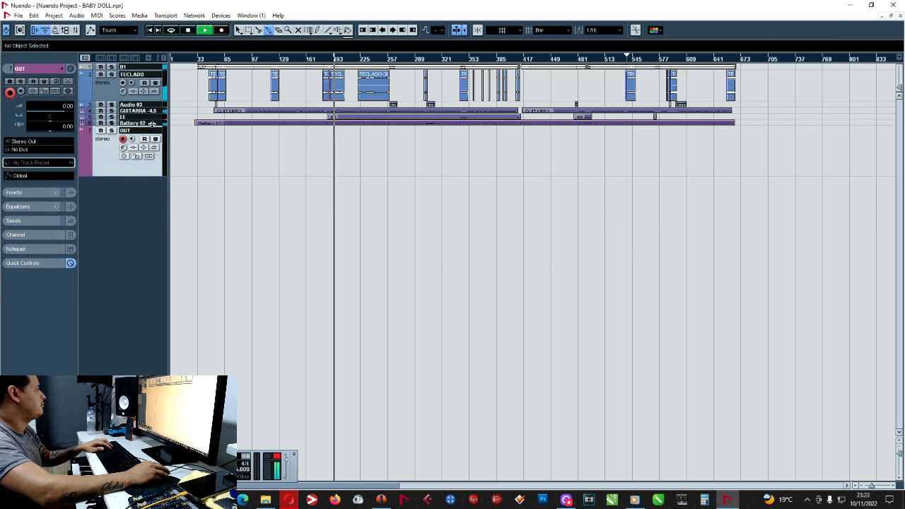
left_click(151, 123)
key("h")
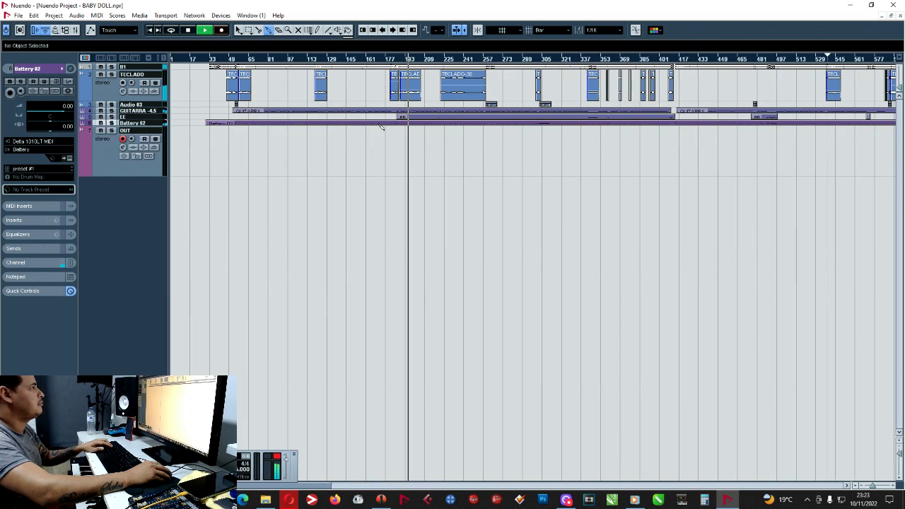
- Select the TECLADO-47 audio event with the Object Selection tool and set its volume to -8.00 dB
left_click(239, 30)
left_click(410, 90)
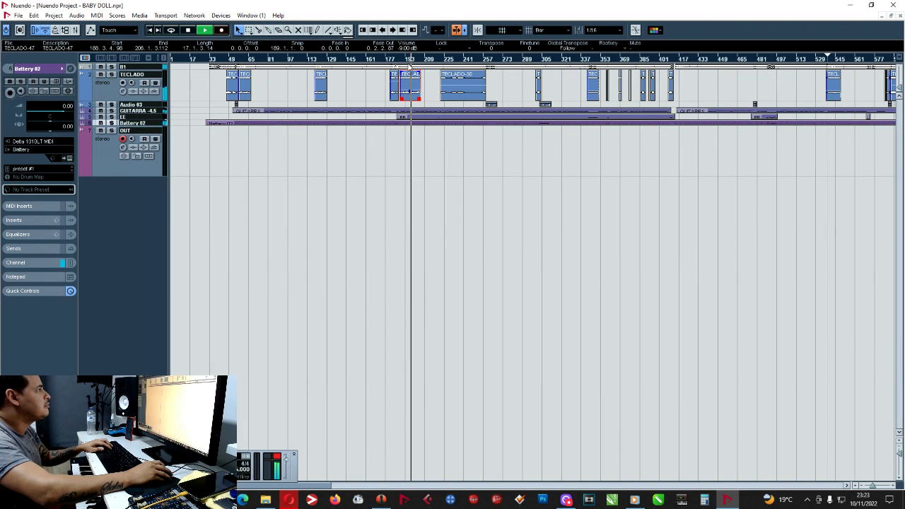
scroll(408, 49, "up", 1)
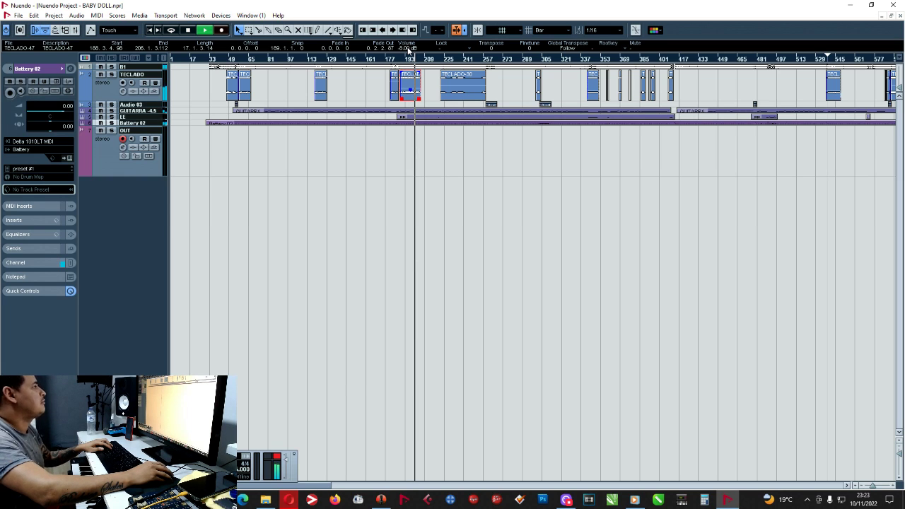
scroll(408, 48, "down", 1)
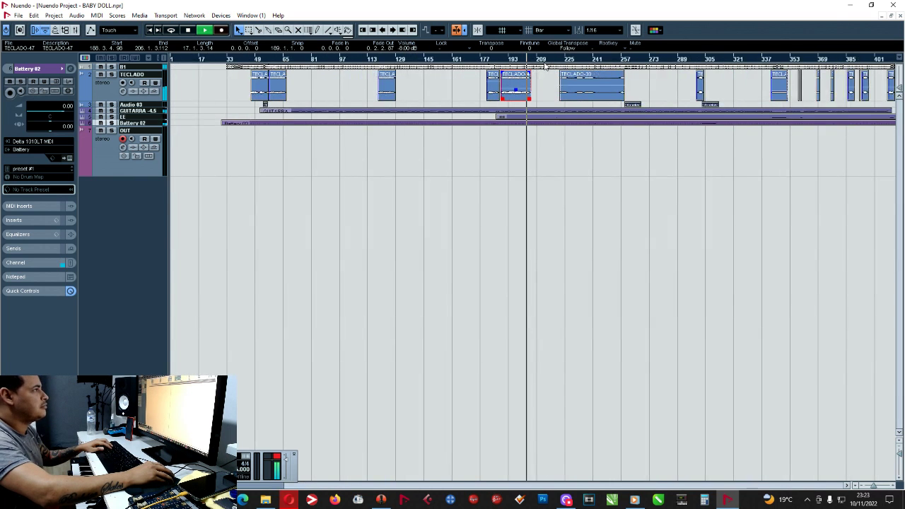
- Play from the start of the TECLADO-30 event near bar 221 and examine it alongside the neighbouring TECLADO events
key("g")
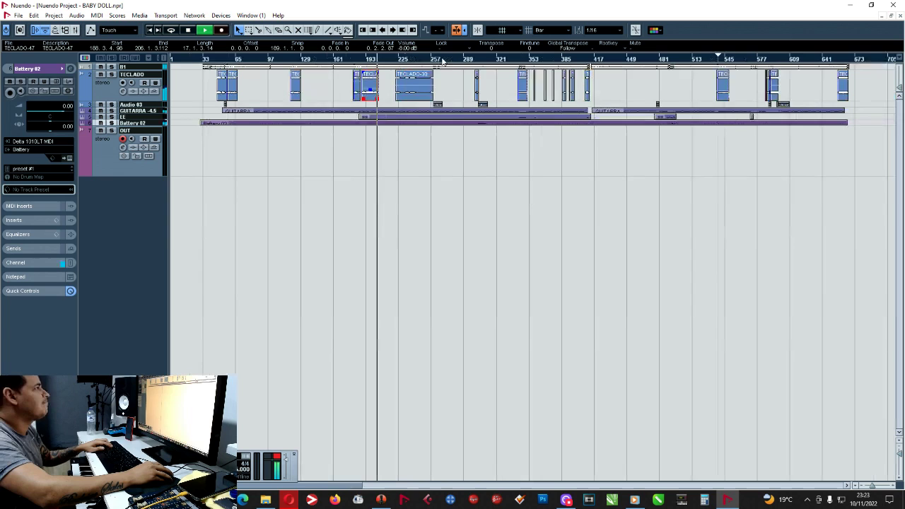
left_click(398, 61)
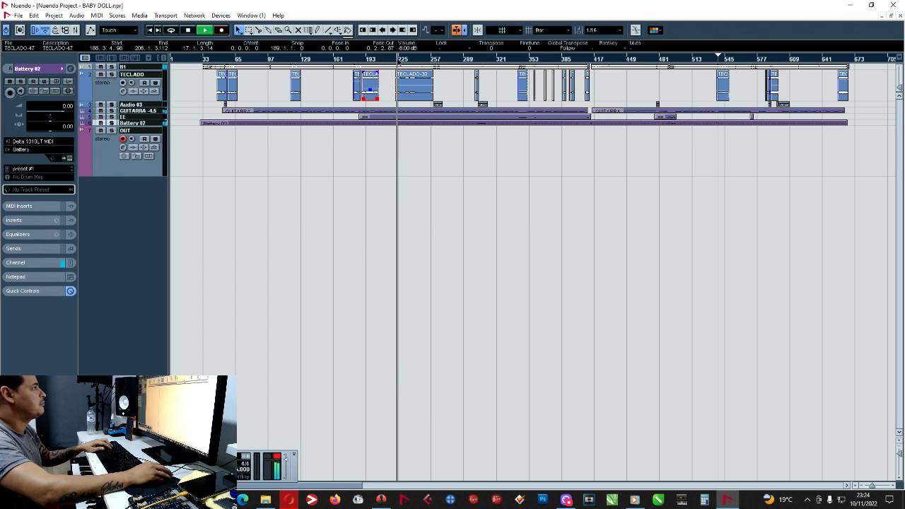
key("h")
key("h")
key("h")
key("h")
key("h")
key("h")
key("h")
key("h")
key("h")
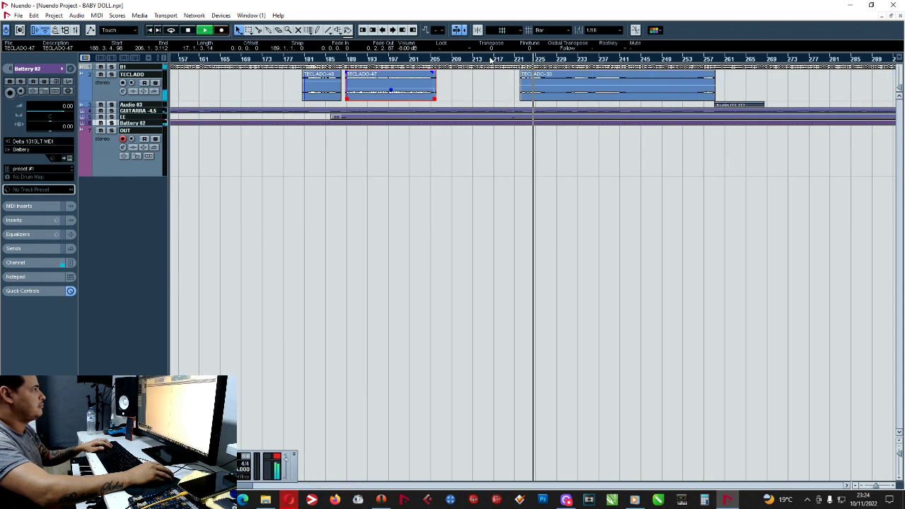
key("g")
key("g")
key("g")
key("g")
key("g")
key("g")
key("h")
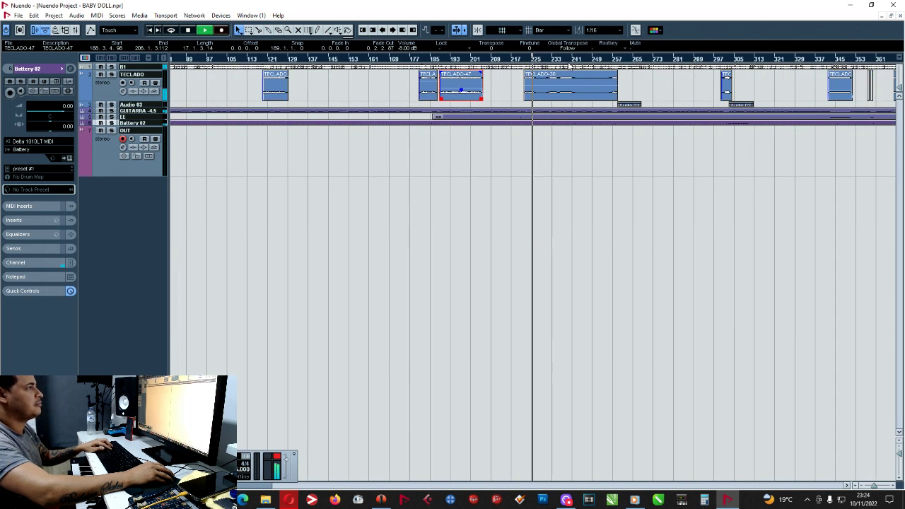
key("h")
key("h")
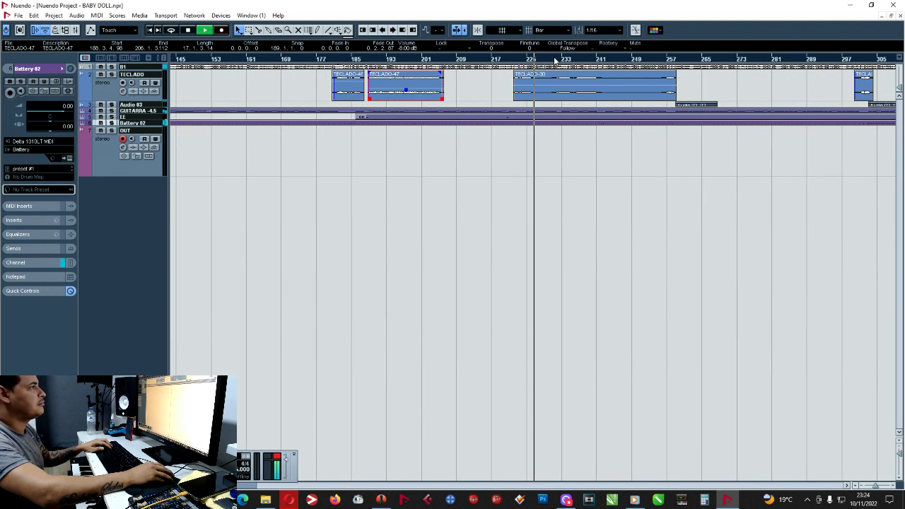
key("h")
key("h")
key("g")
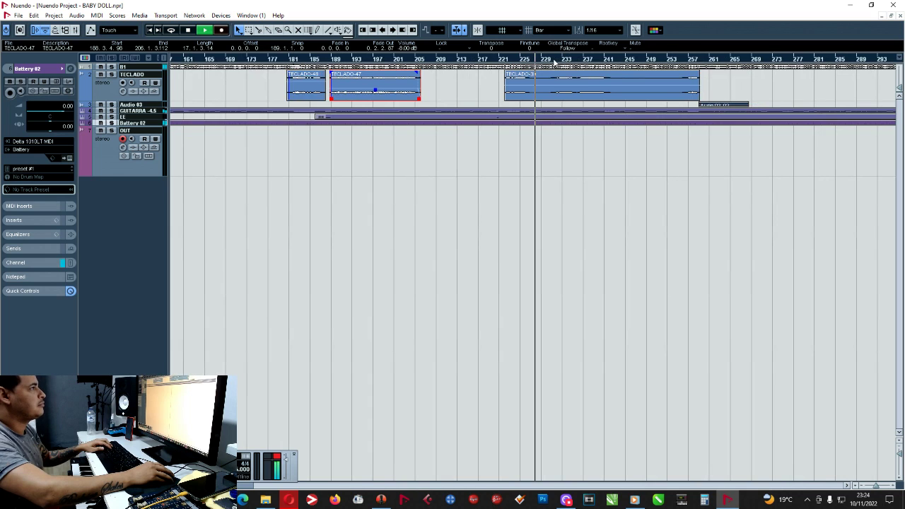
key("g")
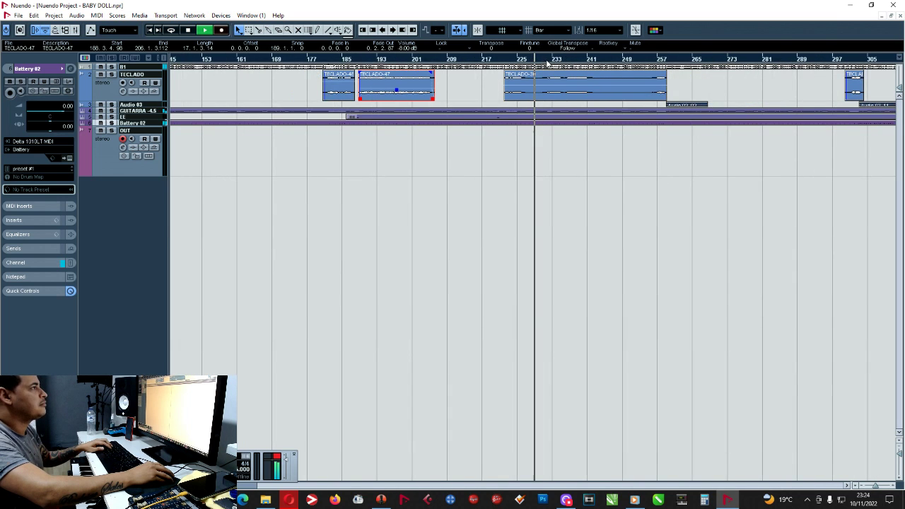
- Examine the TECLADO-30 event and the neighbouring TECLADO events at different scales during playback
key("g")
key("g")
key("g")
key("g")
key("g")
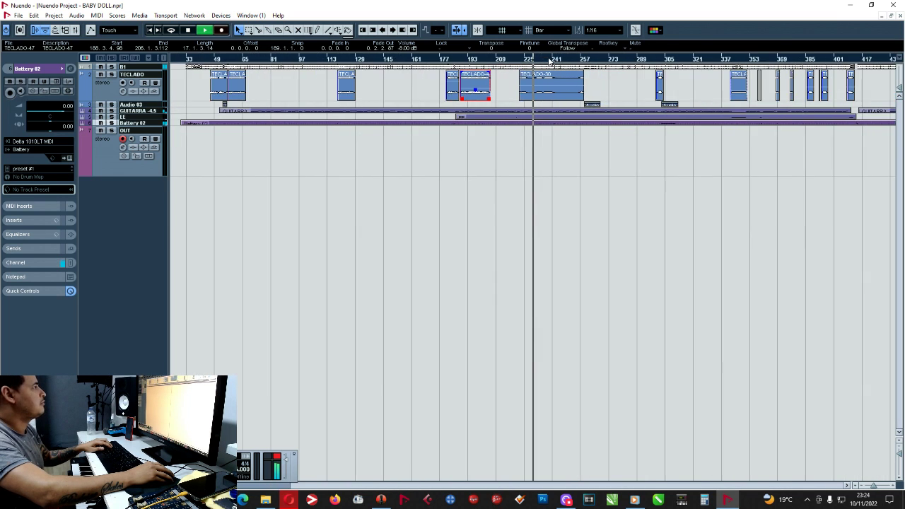
key("h")
key("h")
key("h")
key("h")
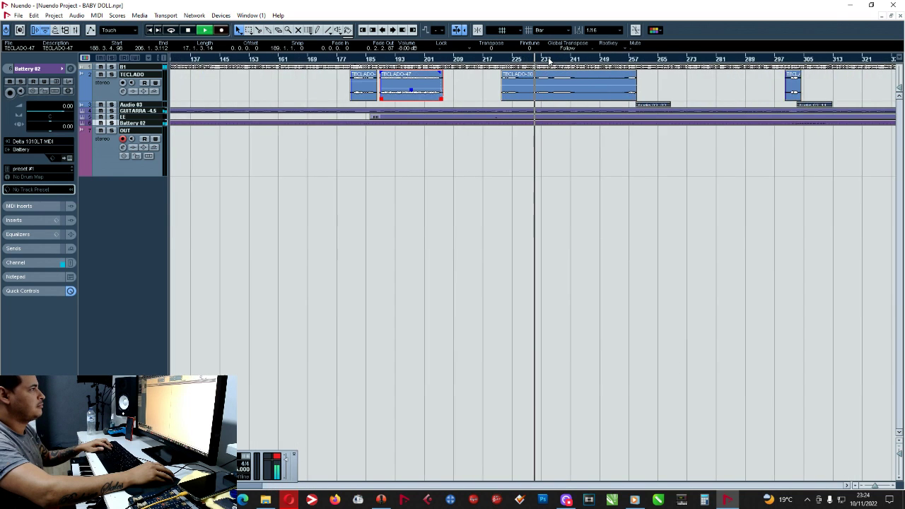
key("g")
key("g")
key("g")
key("g")
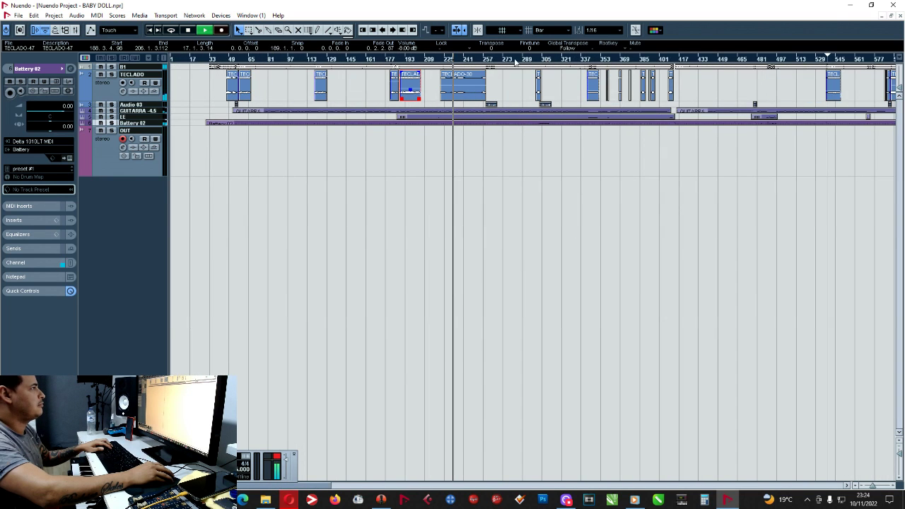
key("h")
key("h")
key("h")
key("h")
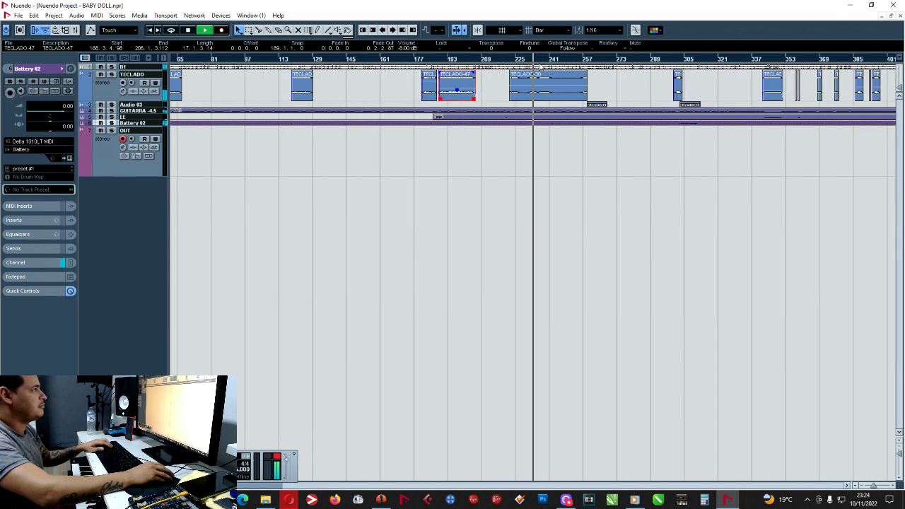
key("h")
key("h")
key("h")
key("h")
key("h")
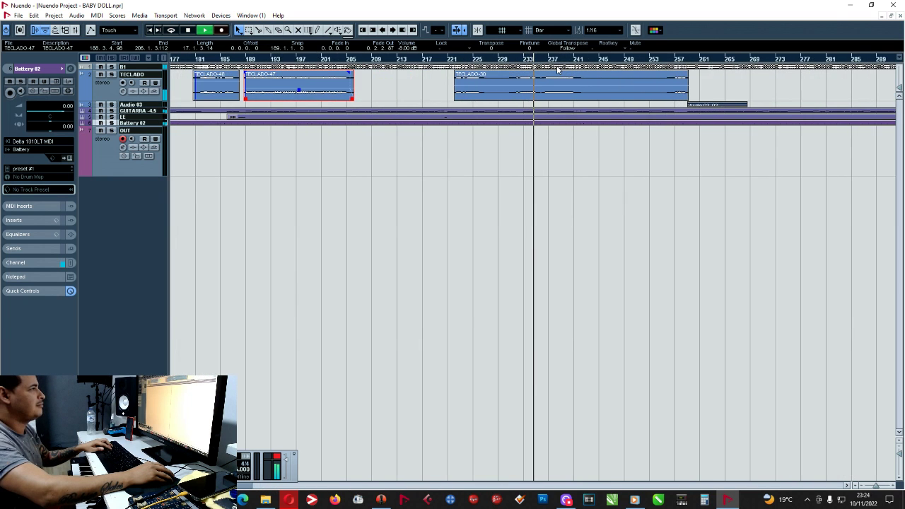
key("g")
key("g")
key("g")
key("g")
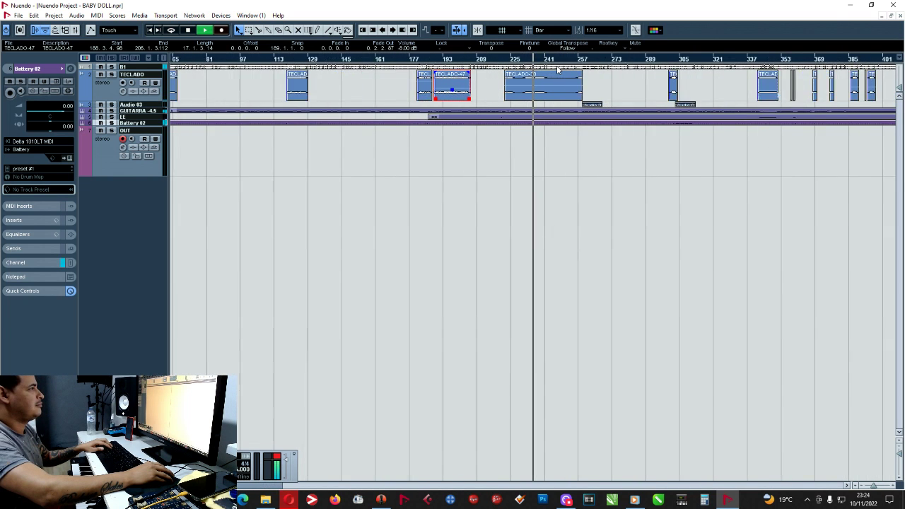
- Split the TECLADO-30 event into three sections at about bars 236 and 243
key("h")
key("h")
key("h")
key("h")
key("h")
key("h")
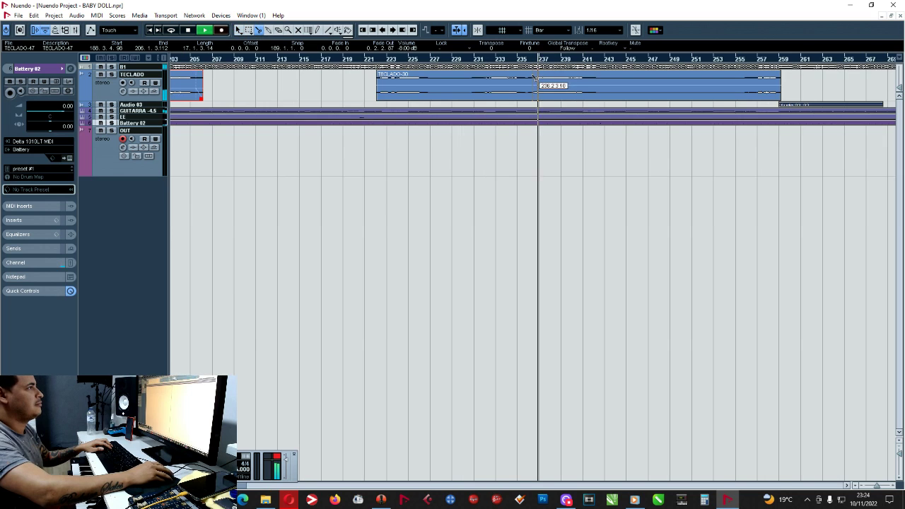
key("g")
key("g")
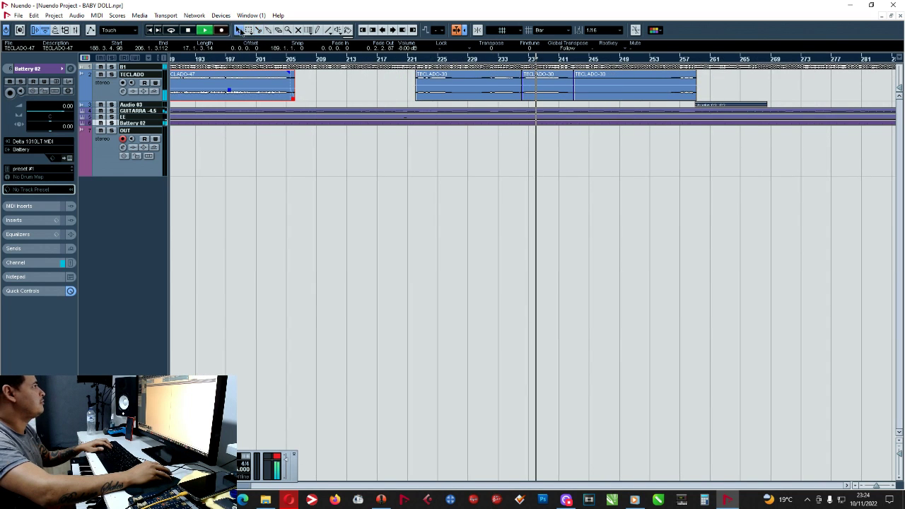
- Set the volume of the middle TECLADO-30 section, starting at bar 236, to -4.00 dB
left_click(534, 94)
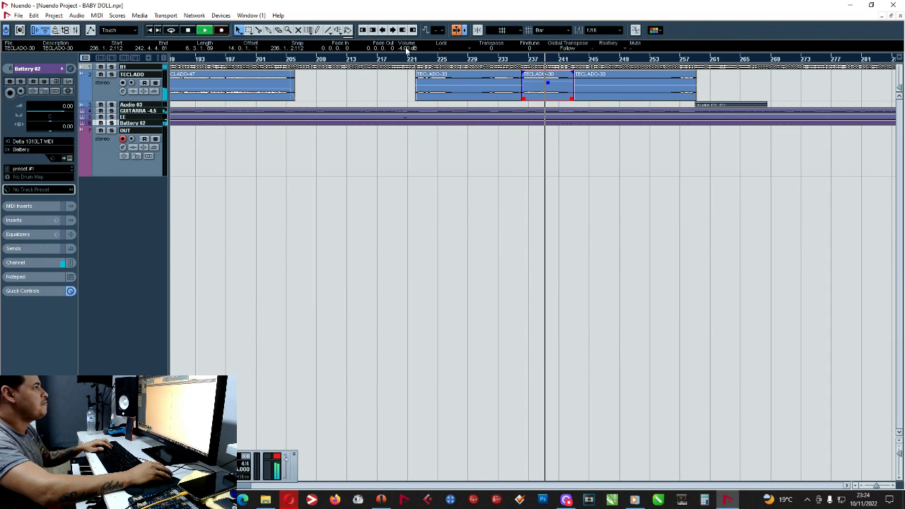
key("g")
key("g")
key("g")
key("g")
key("g")
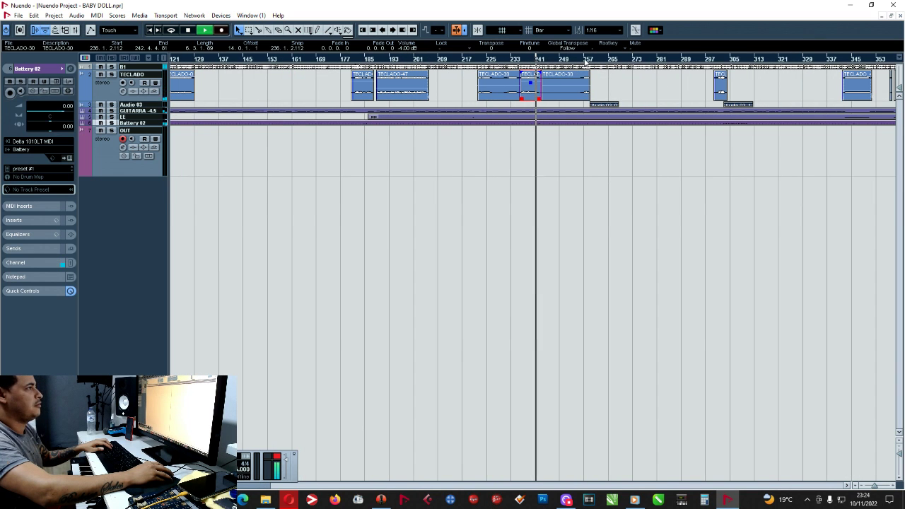
- Split the last TECLADO-30 section at bar 255 and select its ending part
key("h")
key("h")
key("h")
key("h")
key("h")
key("h")
key("h")
key("h")
key("h")
key("h")
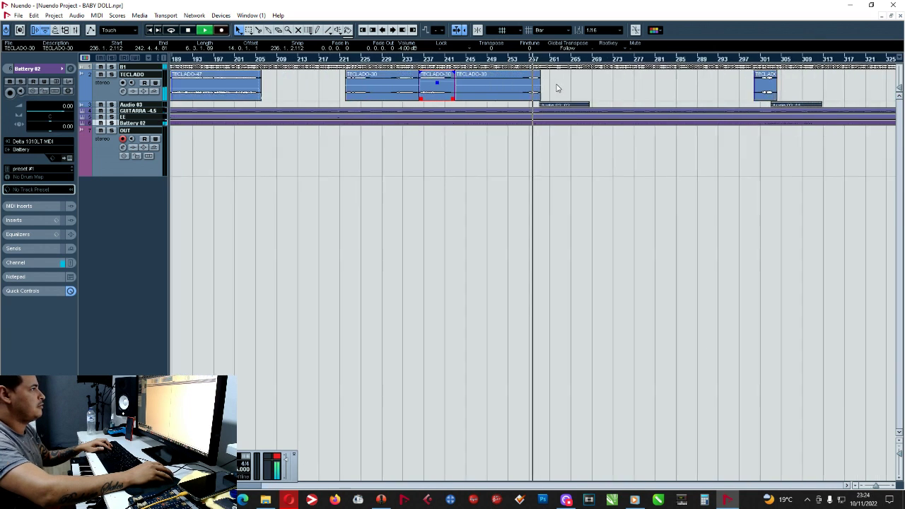
left_click(507, 89)
key("g")
left_click(494, 95)
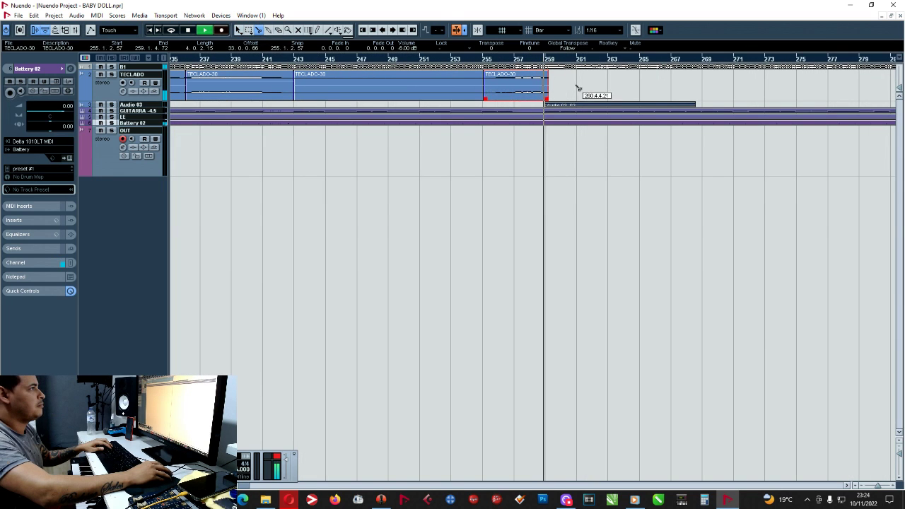
- Play again from about bar 256 and set the volume of the ending TECLADO-30 section to -3.00 dB
left_click(507, 62)
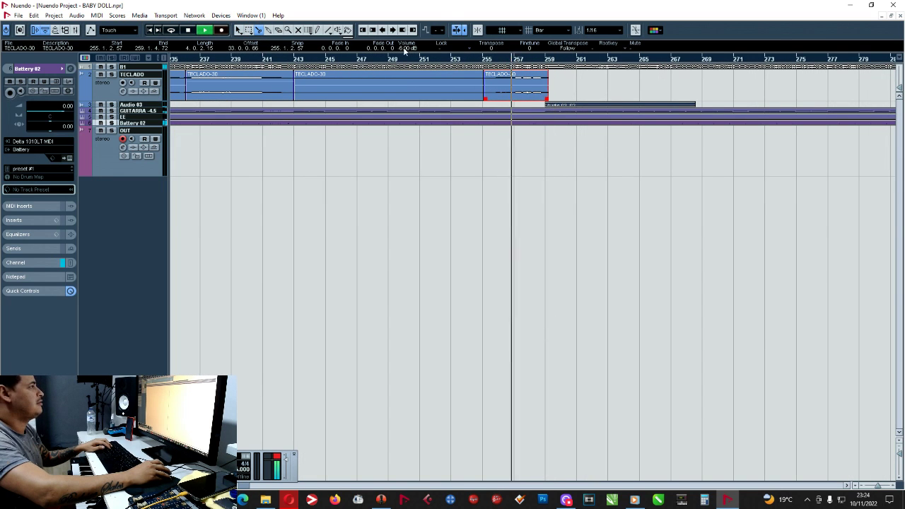
key("g")
key("g")
key("g")
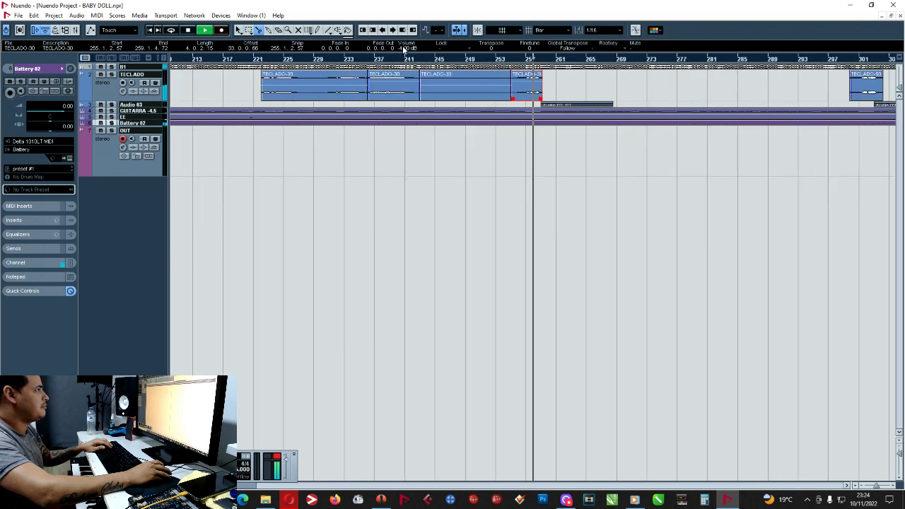
key("g")
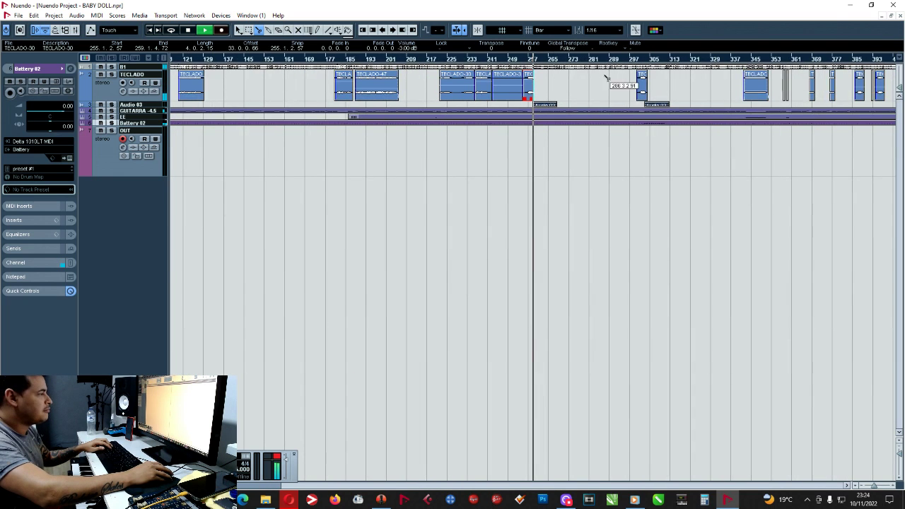
- Select the Audio 03_02 event near bar 259 and set its volume to -9.00 dB
key("h")
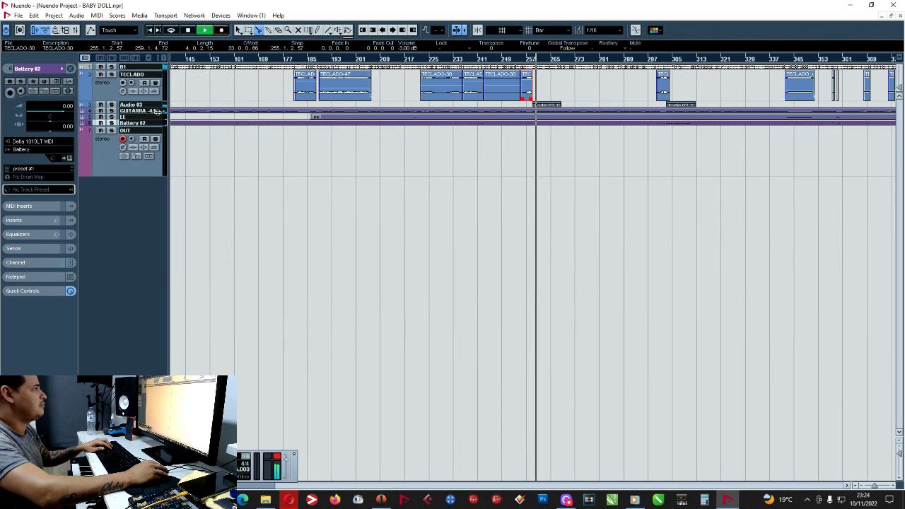
key("h")
key("h")
left_click(589, 96)
left_click(567, 104)
key("g")
key("g")
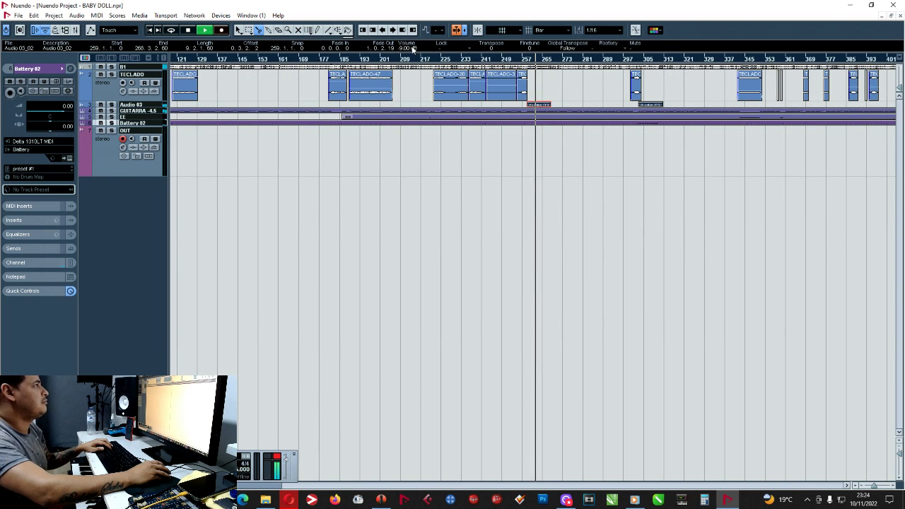
key("g")
key("g")
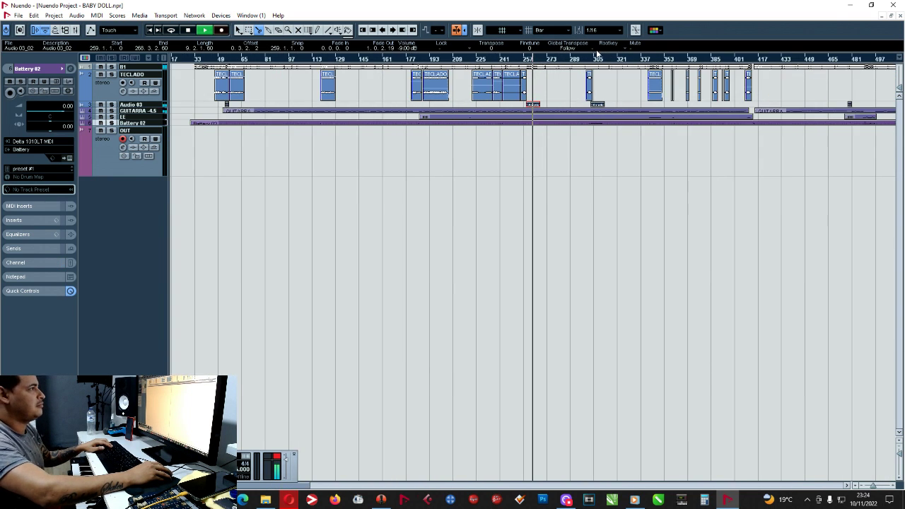
- Examine the complete arrangement and the events following Audio 03_02 at different scales during playback
key("g")
key("g")
key("g")
key("g")
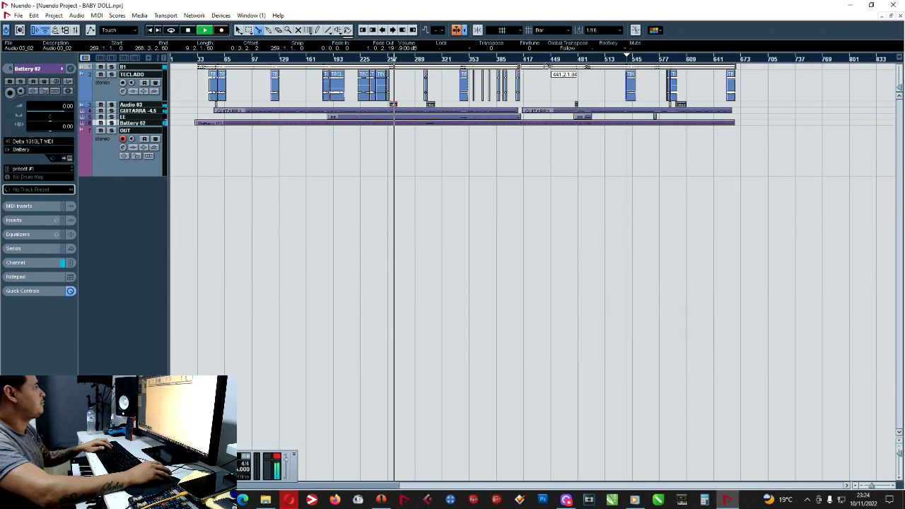
key("h")
key("h")
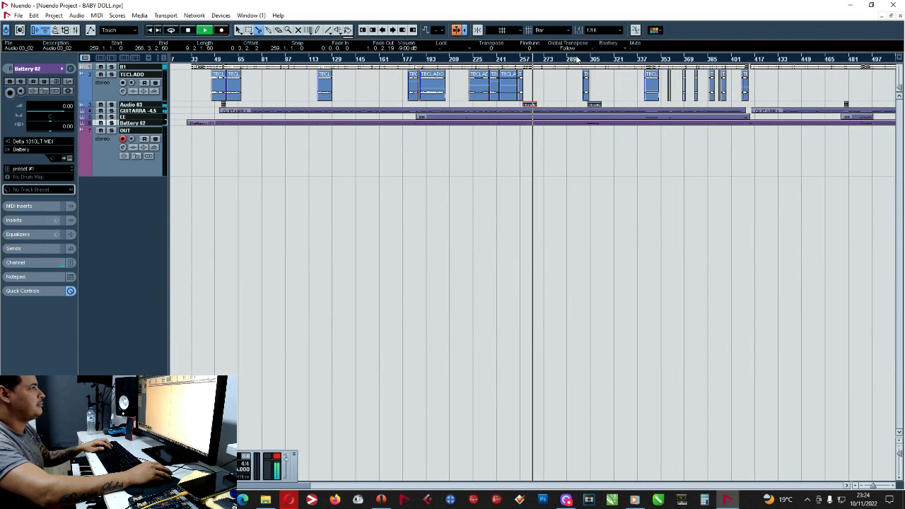
key("g")
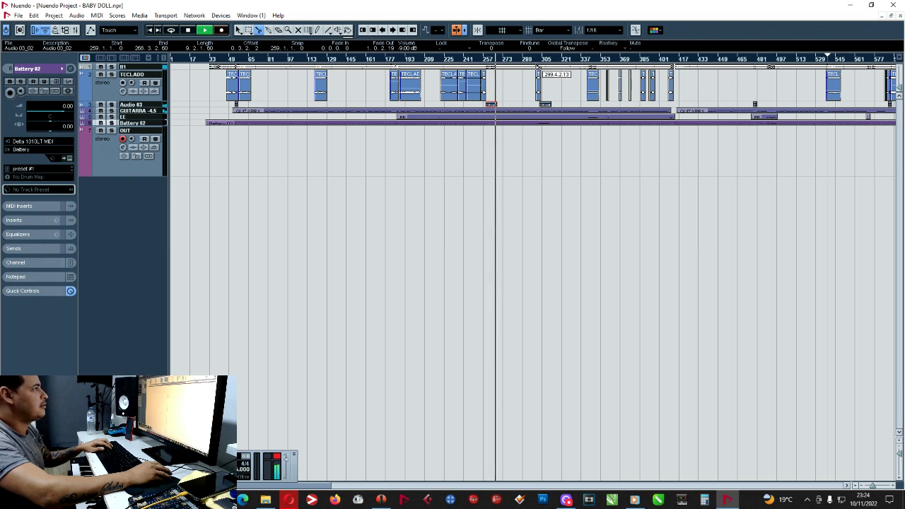
key("g")
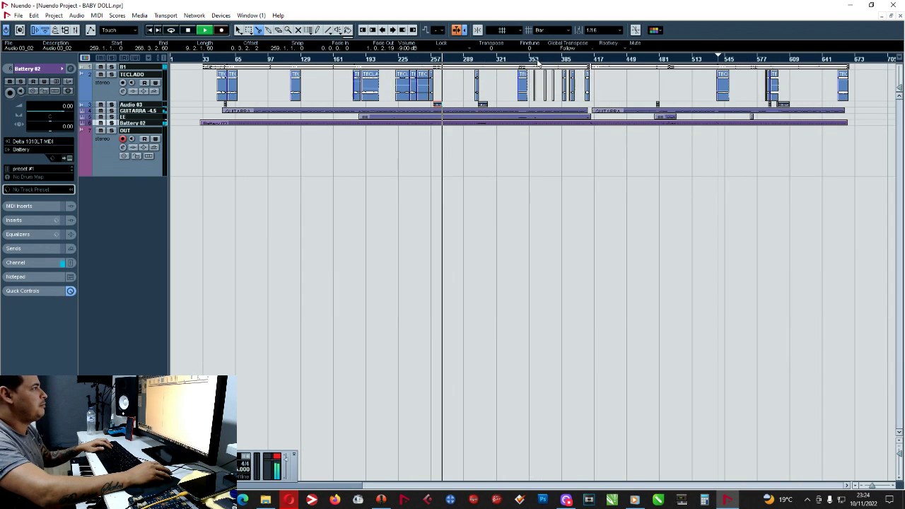
key("h")
key("h")
key("h")
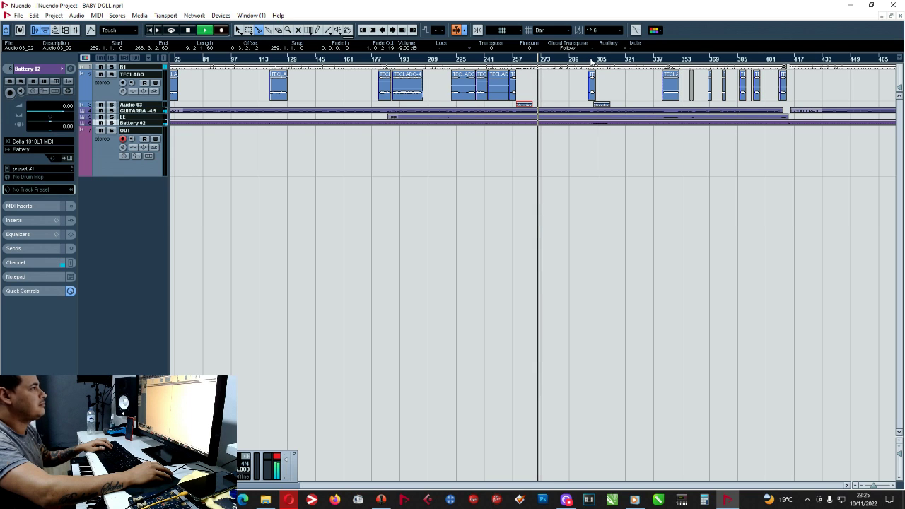
- Play from the TECLADO-50 event near bar 300 and trim its start to bar 300 with snapping on
left_click_drag(592, 63, 594, 82)
left_click(534, 90)
key("g")
key("g")
key("g")
key("g")
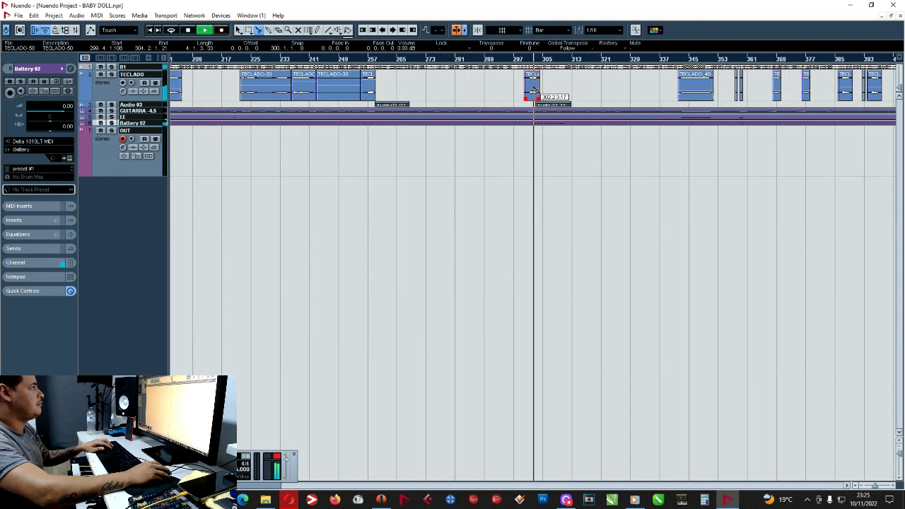
key("h")
key("h")
key("h")
left_click(239, 29)
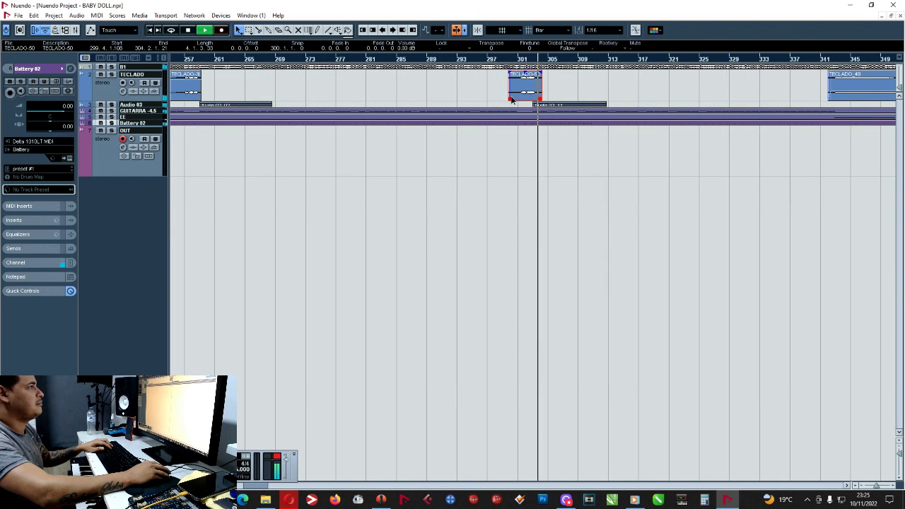
left_click_drag(510, 99, 510, 99)
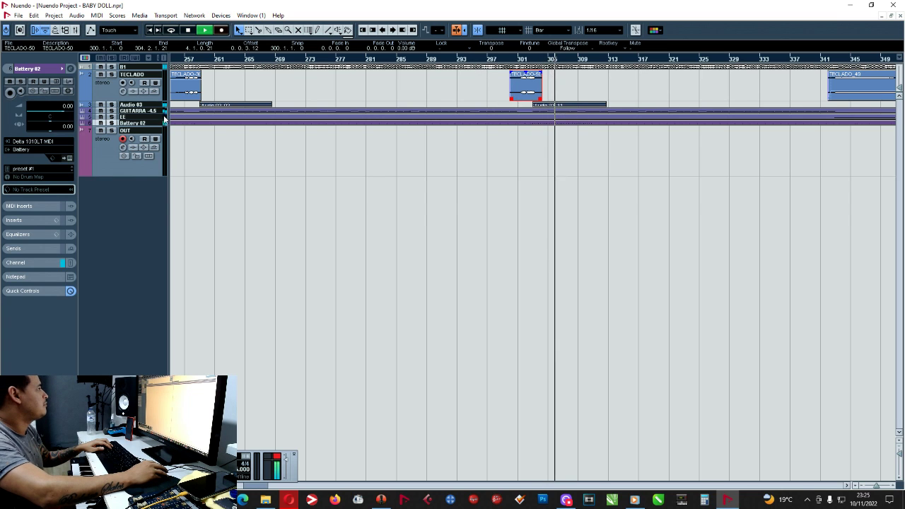
- Make the Audio 03 track taller and set the volume of the Audio 03_11 event near bar 303 to -8.00 dB
left_click_drag(152, 107, 155, 116)
left_click(579, 108)
key("g")
key("g")
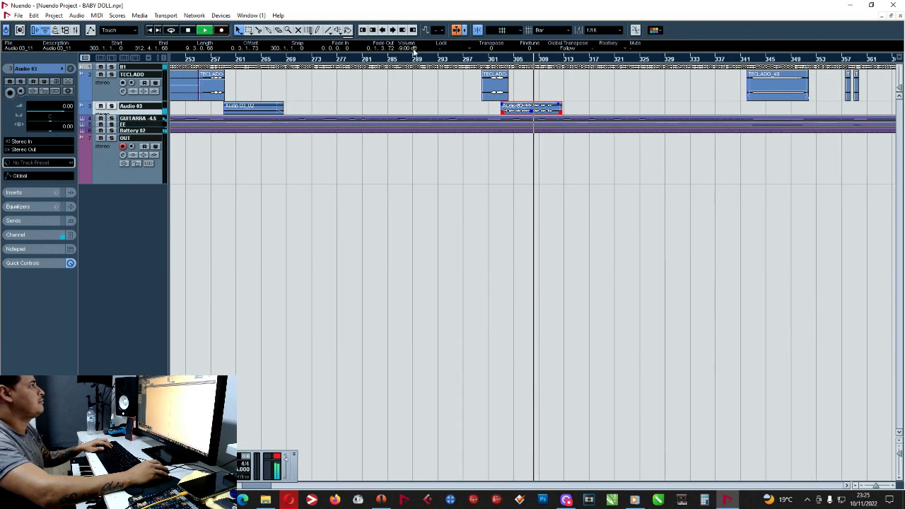
scroll(412, 51, "up", 1)
key("g")
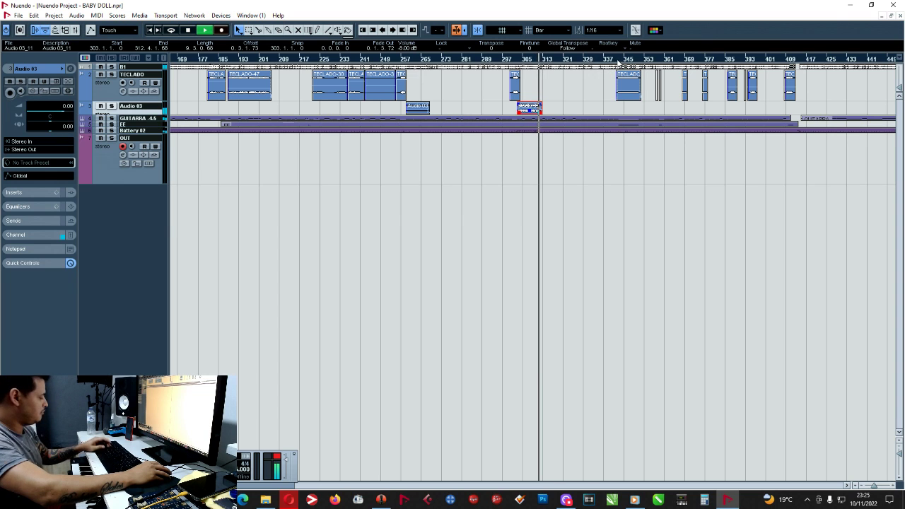
key("g")
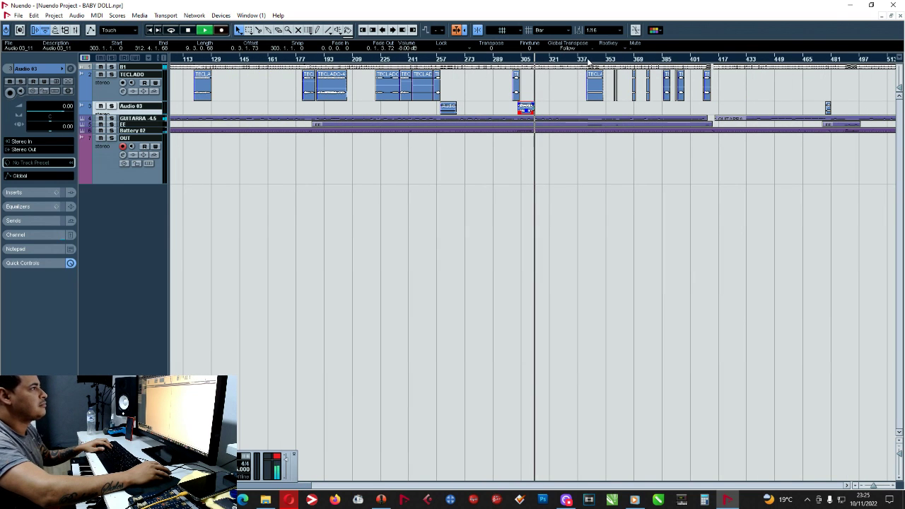
- Play from the TECLADO_49 event near bar 342 and set its volume to -9.00 dB
left_click(587, 61)
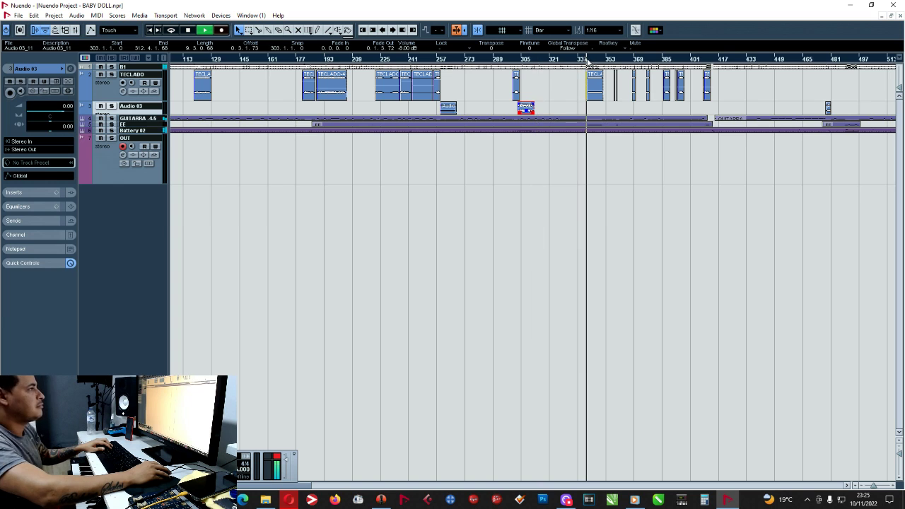
key("h")
key("h")
left_click(575, 86)
key("h")
key("h")
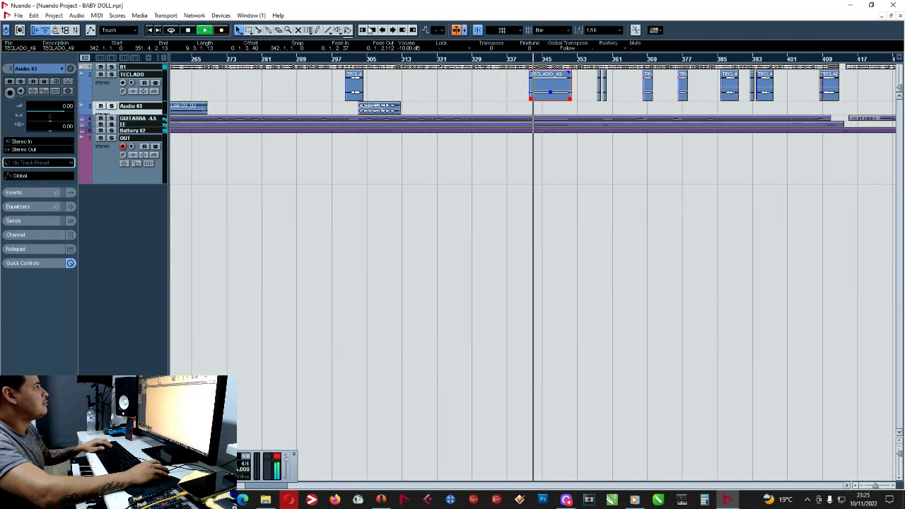
key("h")
key("h")
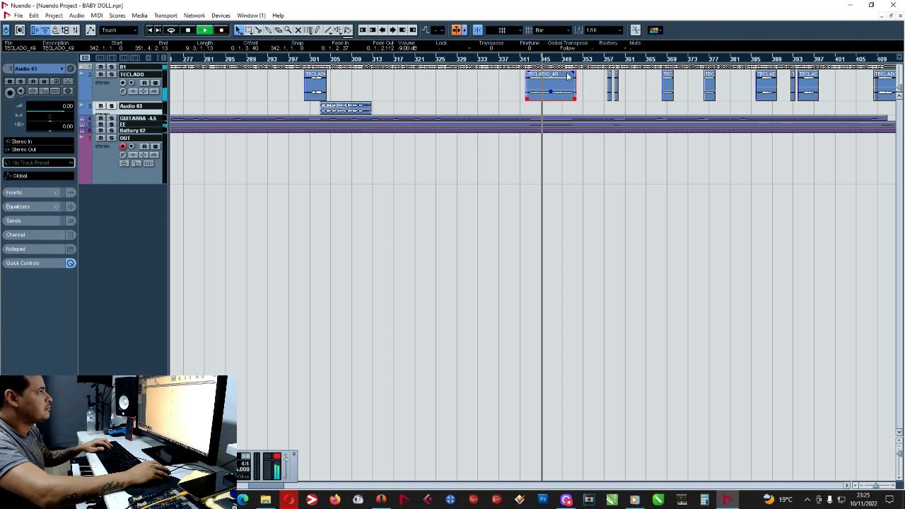
- Examine the TECLADO_49 event and the short TECLADO events after it at different scales during playback
key("g")
key("g")
key("g")
key("g")
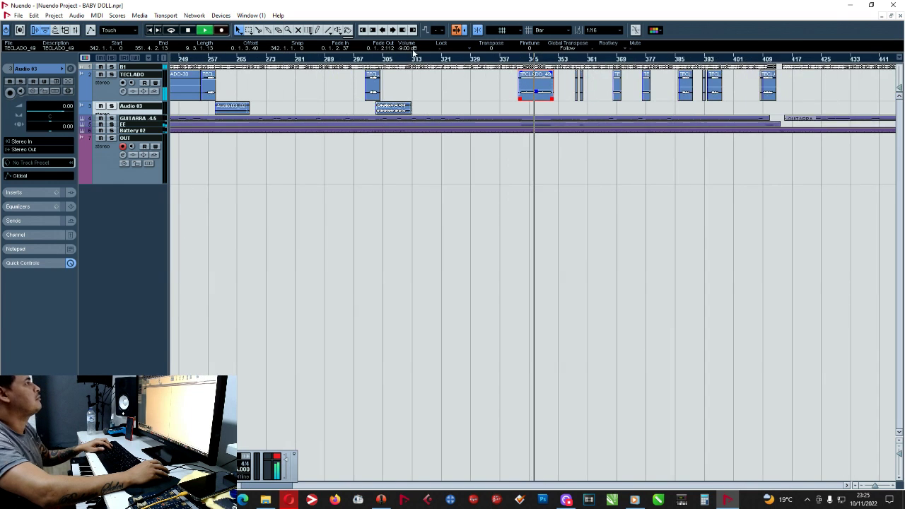
key("g")
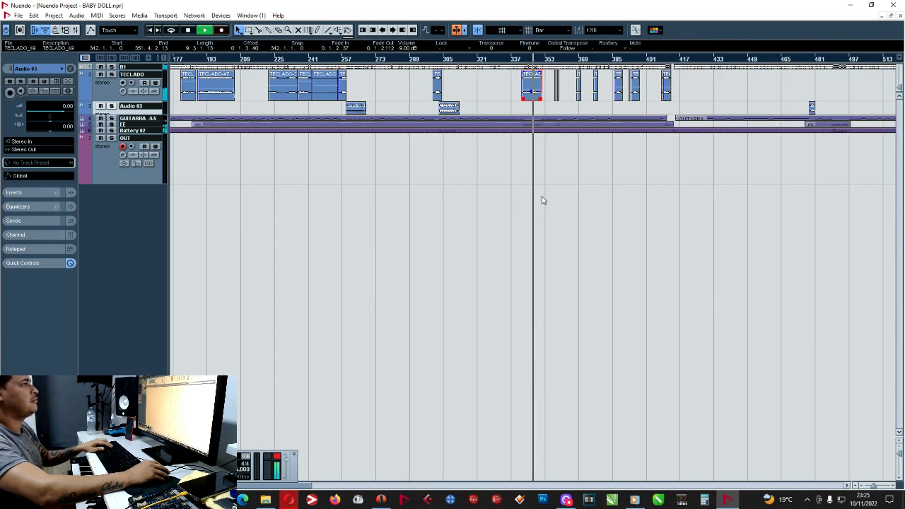
key("h")
key("h")
key("h")
key("h")
key("g")
key("g")
key("g")
key("g")
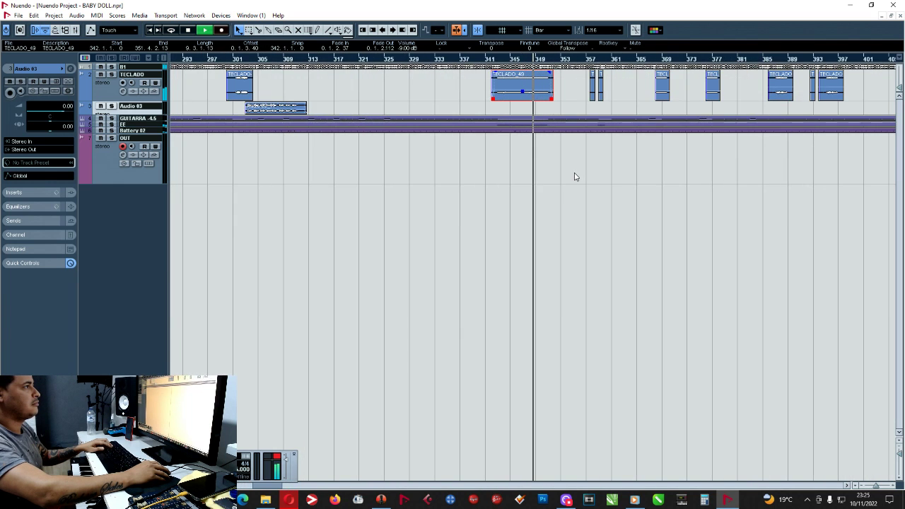
- Delete the two short TECLADO events near bars 357 and 359
key("h")
key("h")
key("h")
key("h")
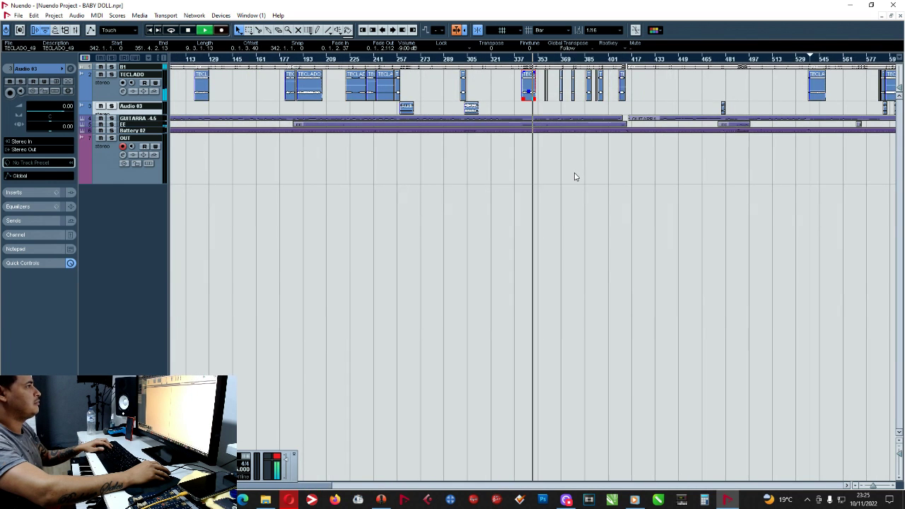
key("g")
key("g")
key("g")
key("g")
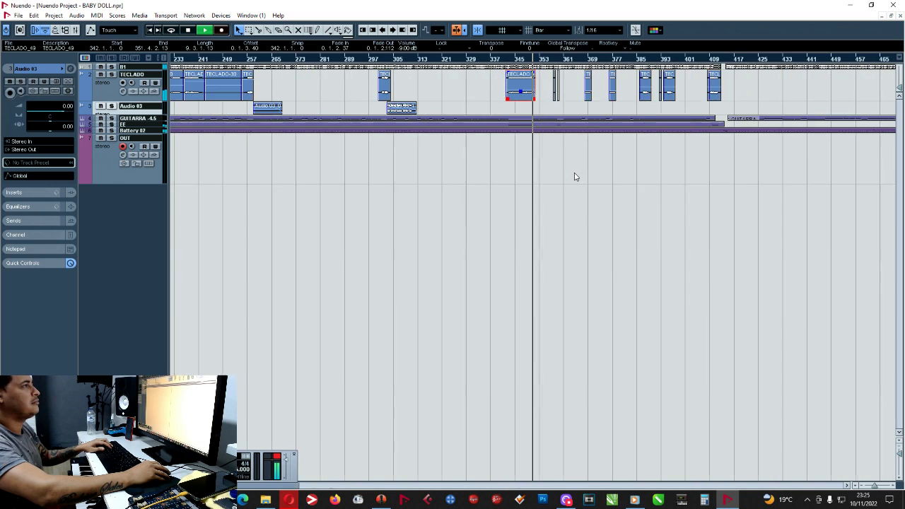
key("h")
key("h")
key("h")
key("h")
left_click_drag(628, 81, 577, 104)
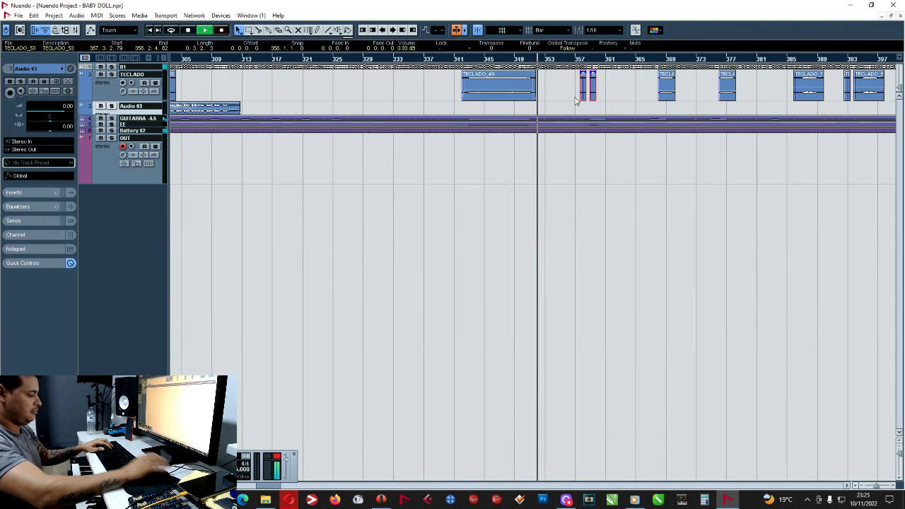
key("Delete")
- Set the volume of the TECLADO_53 event near bar 368 to -9.00 dB and fade out its end over about one beat
key("g")
key("g")
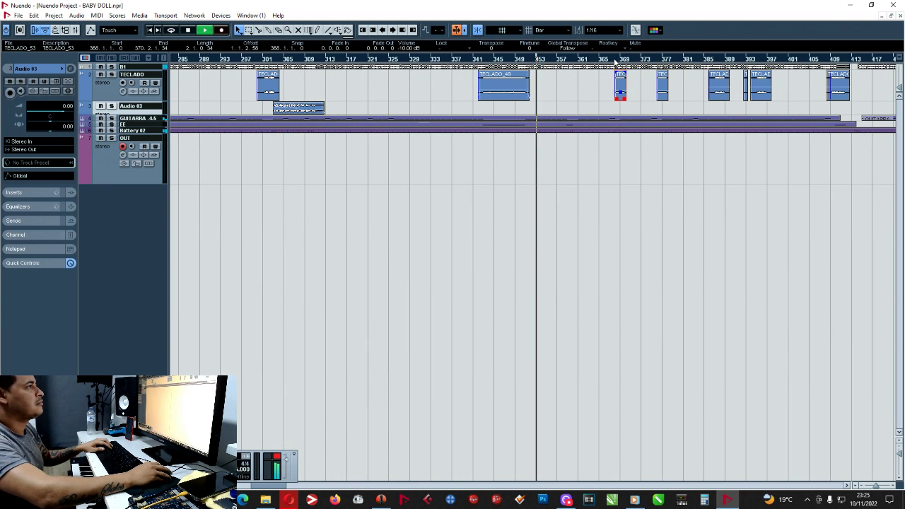
key("g")
key("h")
key("h")
key("h")
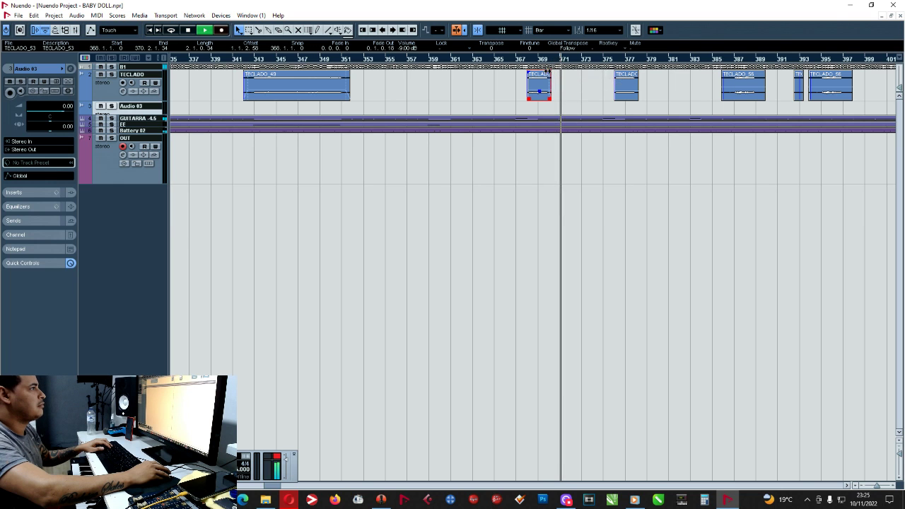
key("g")
key("g")
key("g")
key("g")
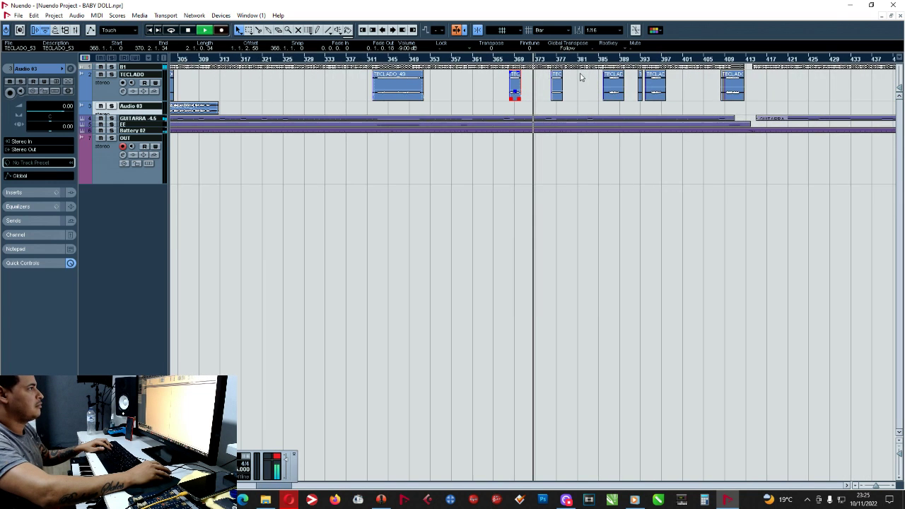
- Add a fade-out of about one beat to the end of the TECLADO_53 event near bar 376
key("h")
key("h")
key("h")
left_click(575, 84)
key("h")
key("h")
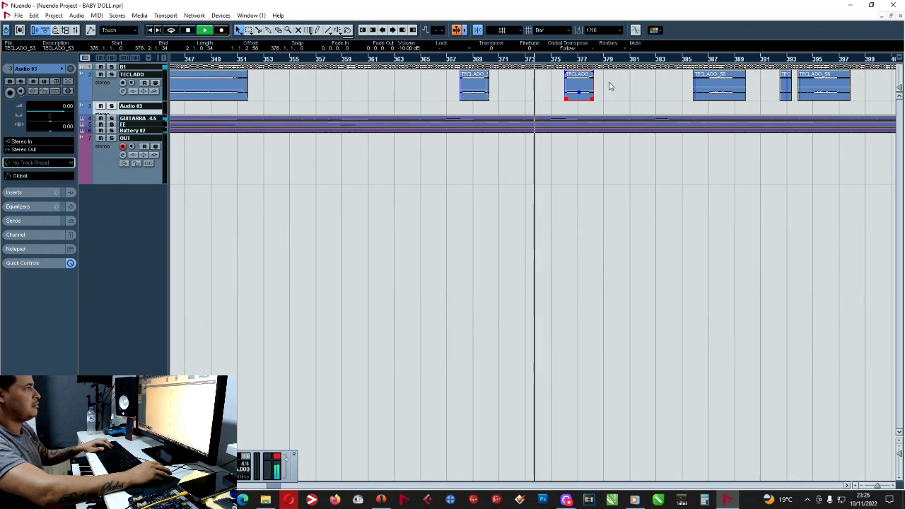
key("h")
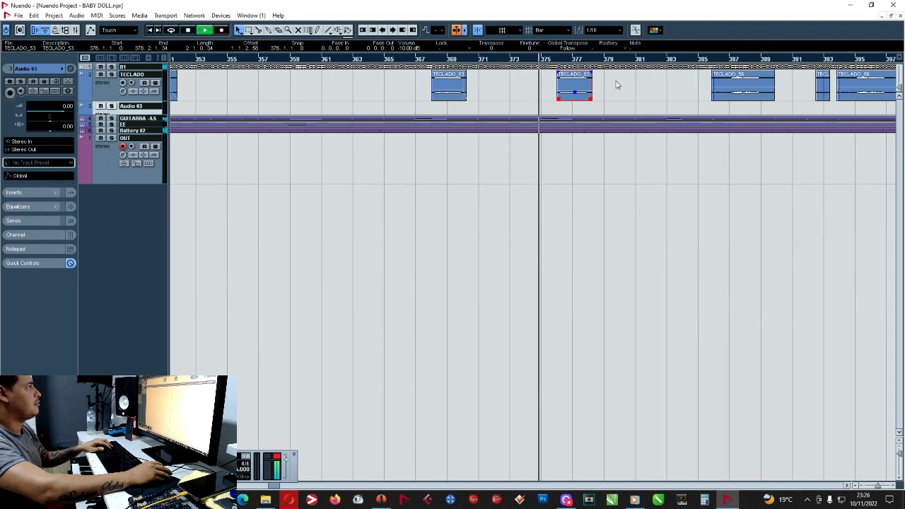
key("h")
key("h")
key("g")
key("g")
key("g")
key("g")
key("g")
key("g")
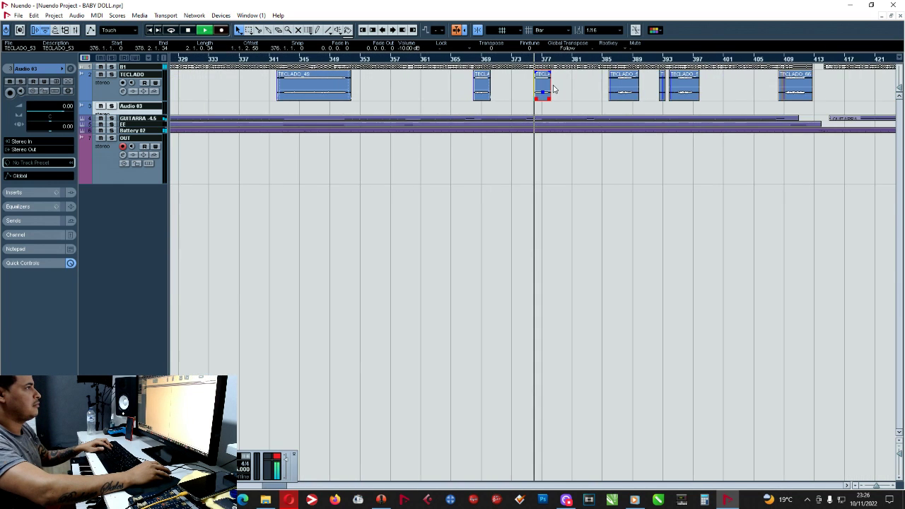
key("h")
key("h")
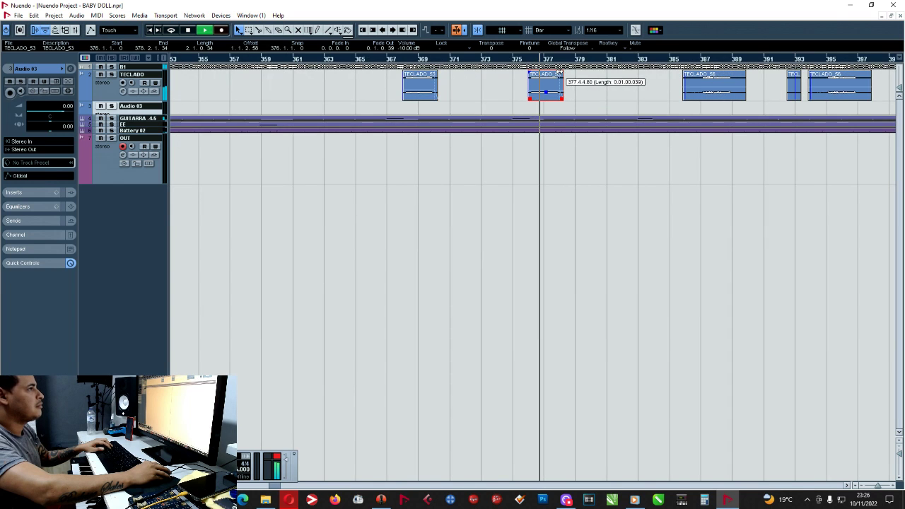
- Trim the start of the TECLADO_56 event near bar 386 to exactly bar 386
key("g")
left_click(639, 94)
left_click_drag(627, 99, 631, 101)
key("g")
key("g")
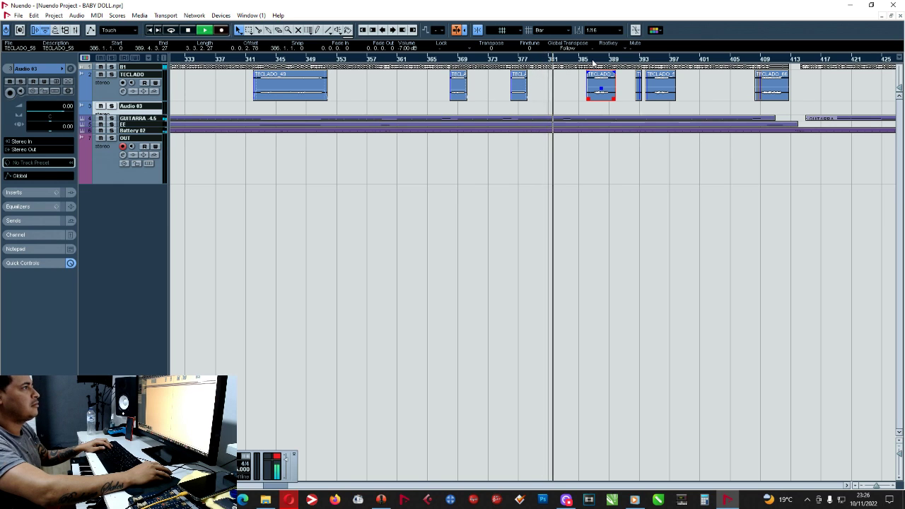
- Play from the TECLADO_56 event near bar 386 and delete the short TECLADO event near bar 392
left_click(594, 63)
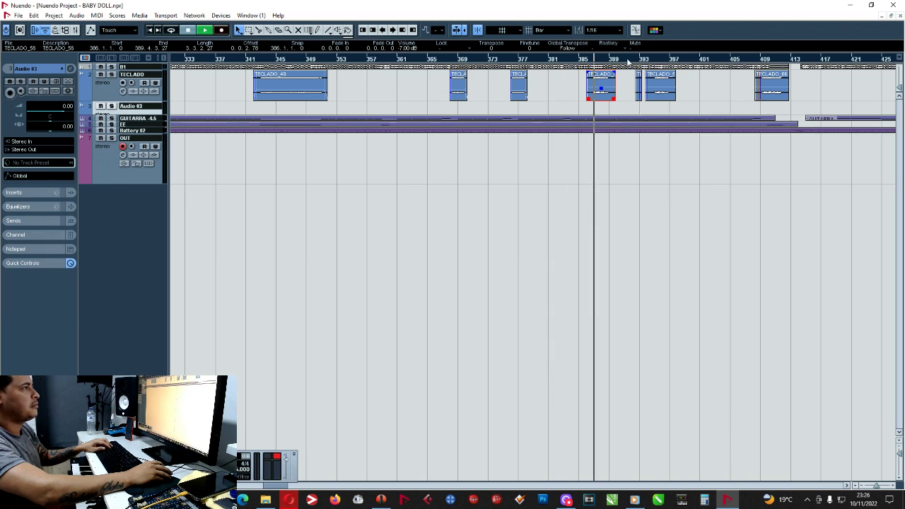
key("g")
key("g")
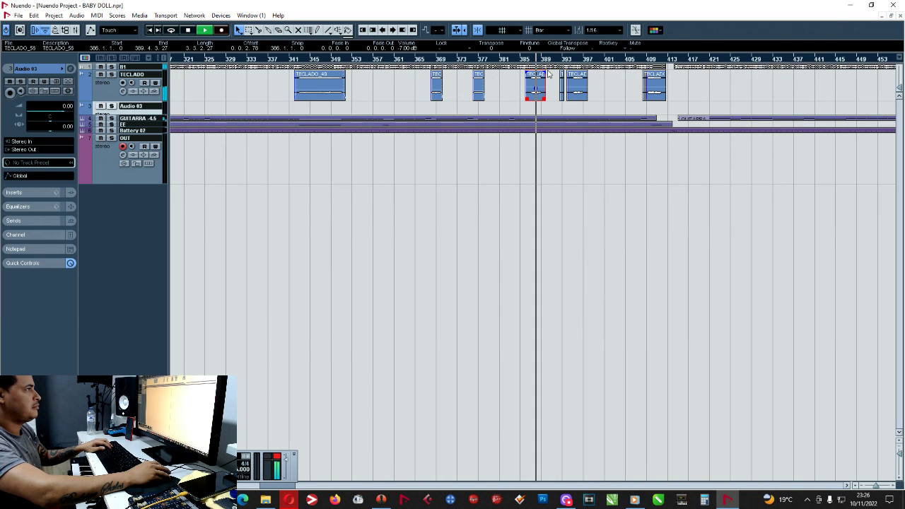
left_click(570, 84)
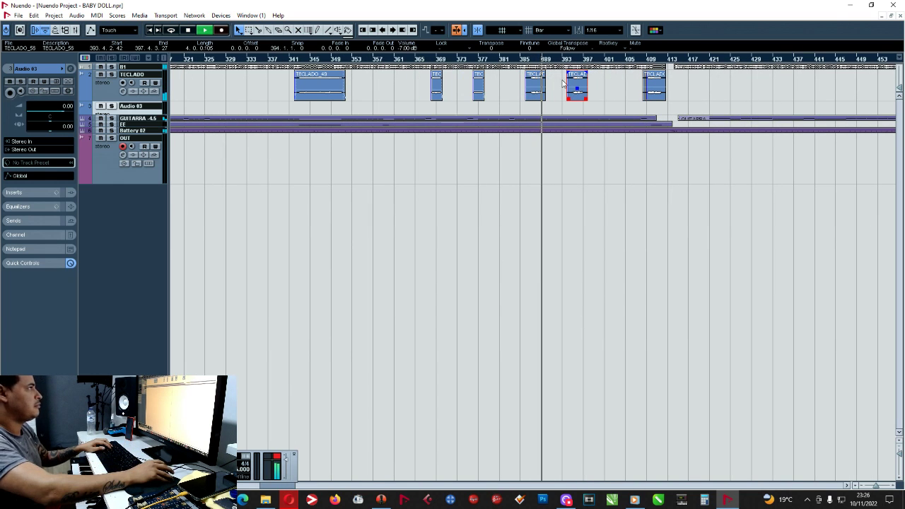
- Draw an empty part on the Audio 03 track from bar 367 to bar 379
left_click(317, 32)
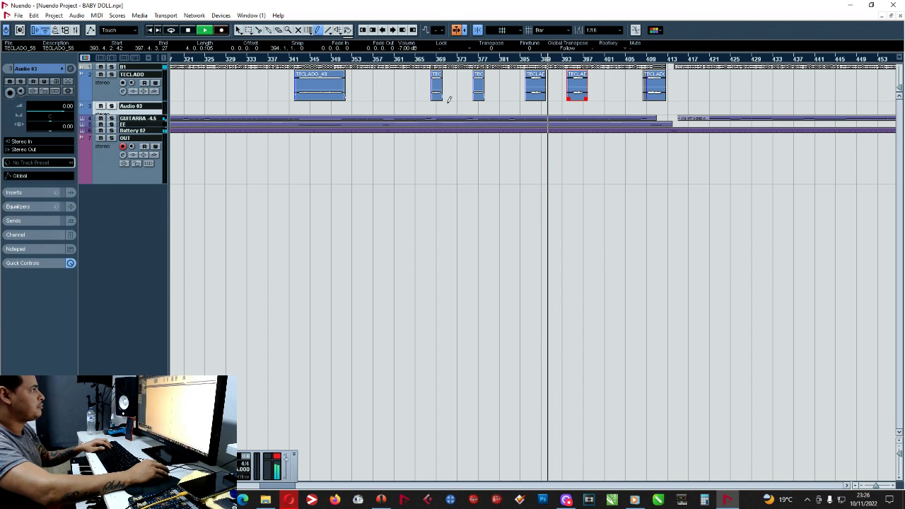
left_click_drag(428, 106, 488, 108)
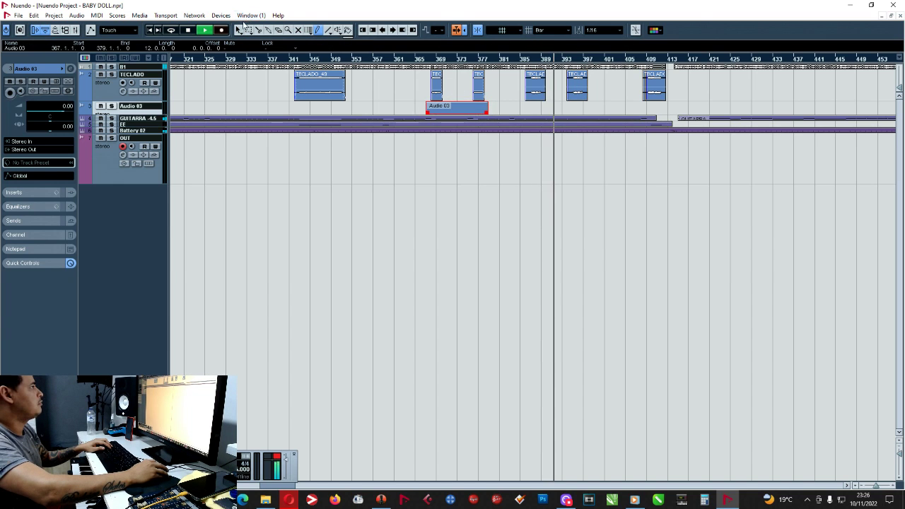
left_click(239, 30)
- Play from bar 409 and add a fade-out of 0.1.3.25 to the end of the TECLADO_66 event there
left_click(577, 89)
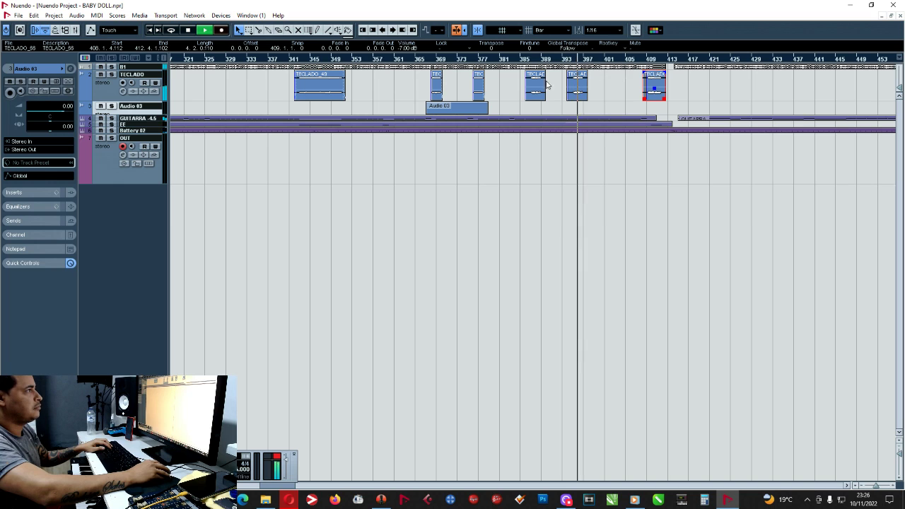
left_click(646, 62)
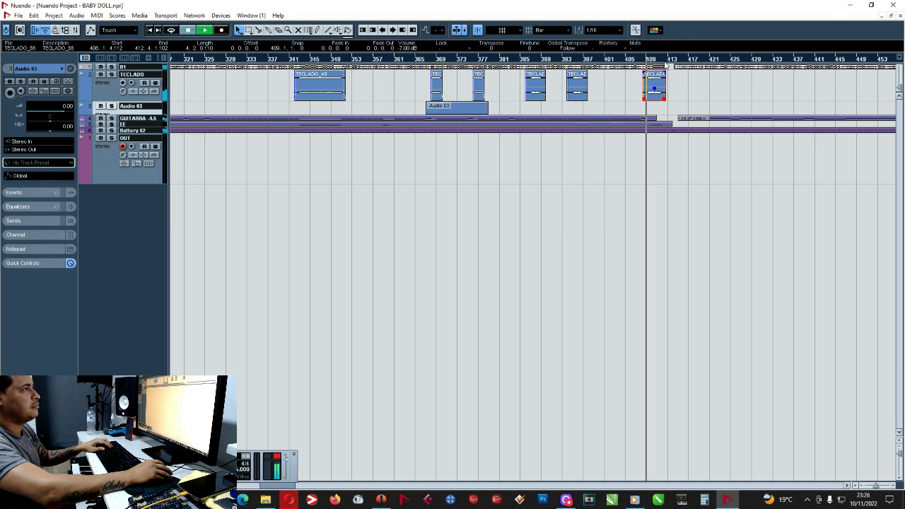
key("h")
key("h")
key("h")
key("h")
key("h")
key("h")
key("h")
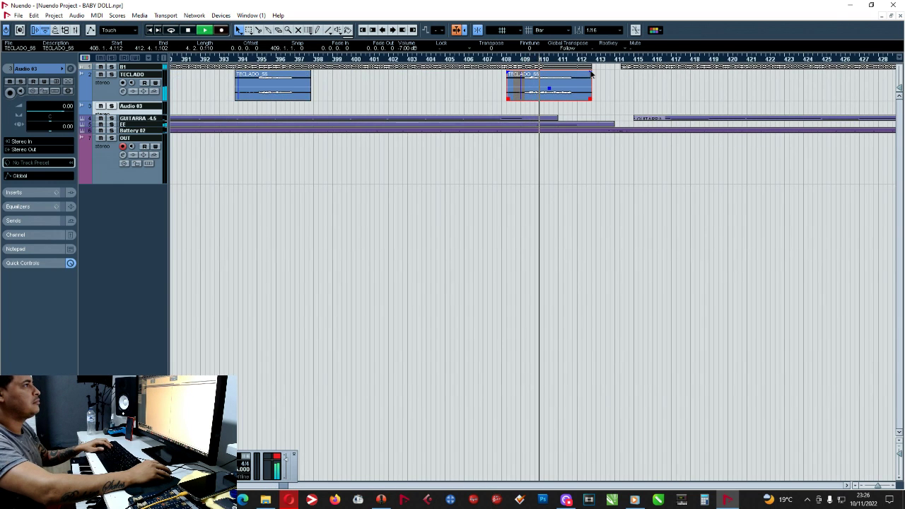
key("g")
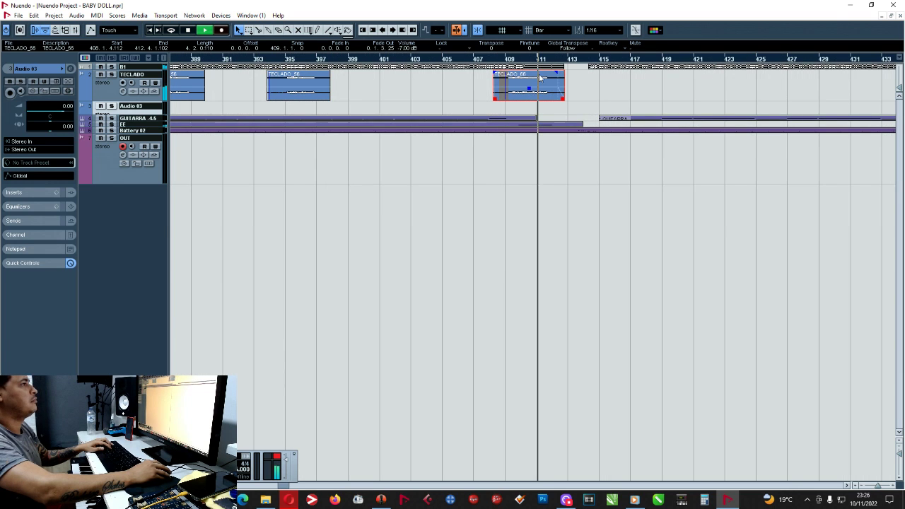
key("g")
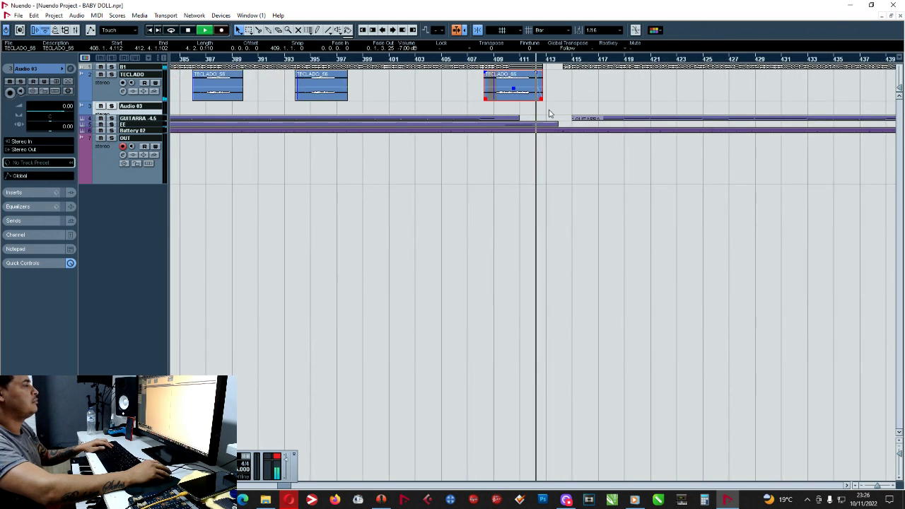
- Examine the tracks around the gap near bar 413 at different scales during playback
key("g")
key("g")
key("g")
key("g")
key("g")
key("g")
key("g")
key("g")
key("h")
key("h")
key("h")
key("h")
key("h")
key("h")
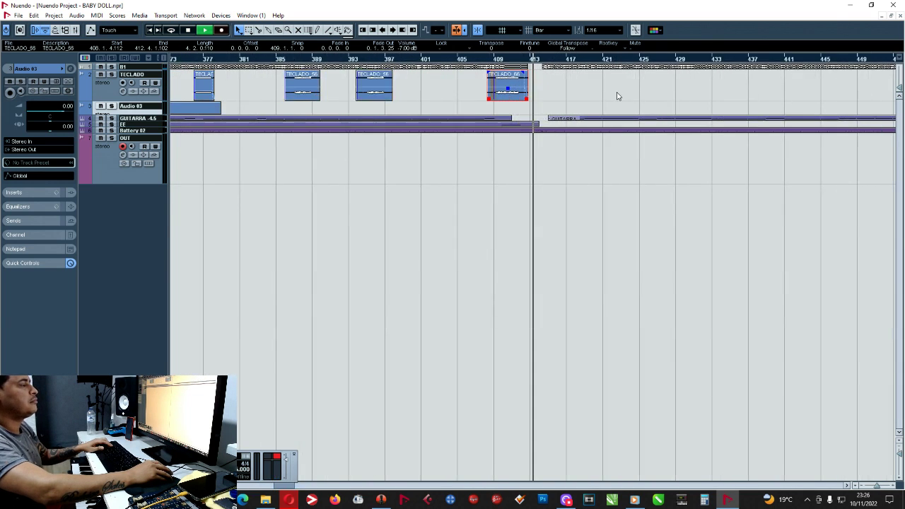
key("h")
key("h")
key("g")
key("g")
key("g")
key("g")
key("g")
key("g")
key("g")
key("g")
key("g")
key("g")
key("g")
- Enlarge the Battery 02 track and extend the start of the B2 event near bar 414 back to 413.4.2.23
key("h")
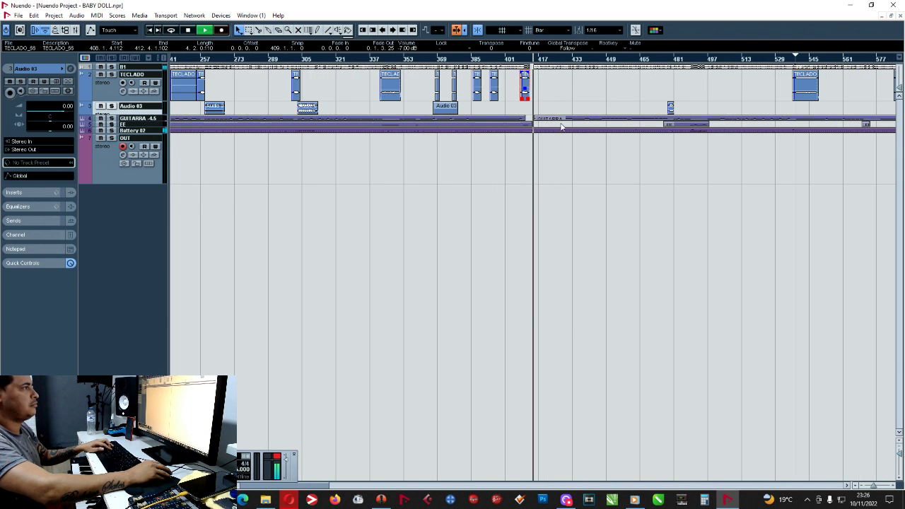
key("h")
key("h")
key("h")
key("h")
key("h")
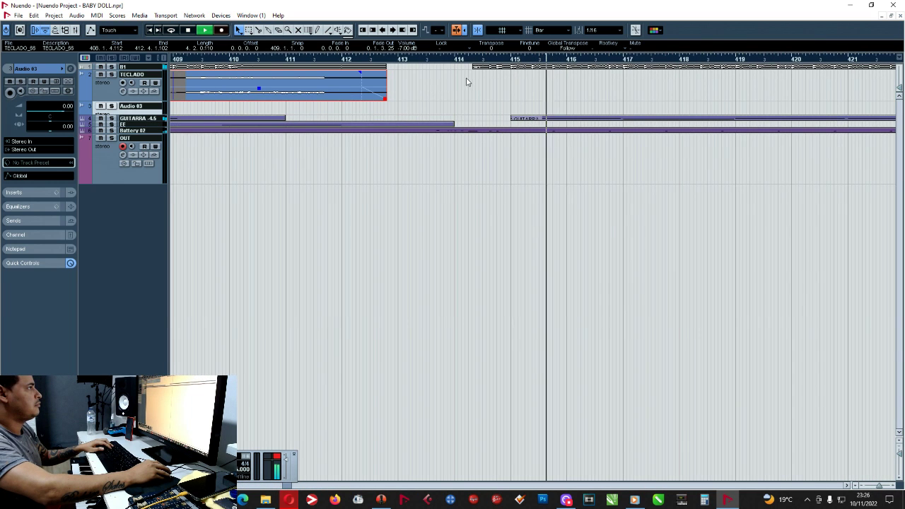
left_click(142, 132)
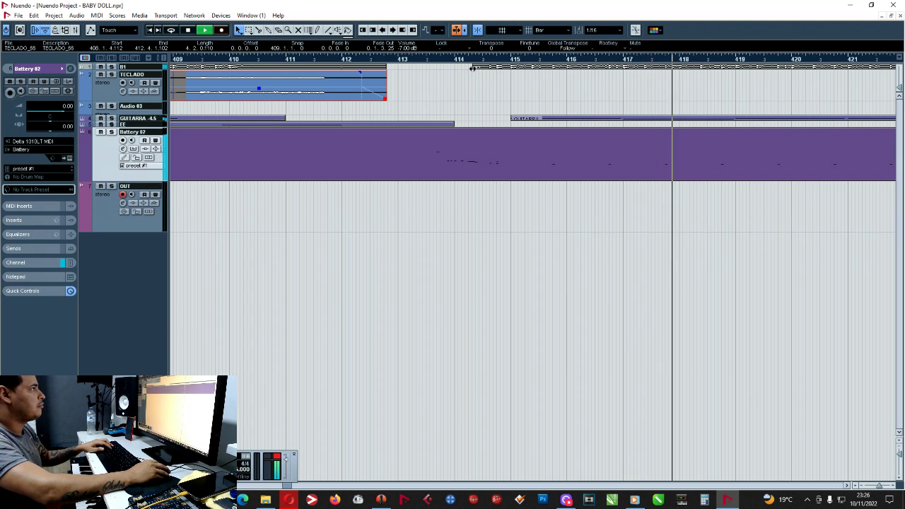
left_click_drag(472, 68, 401, 72)
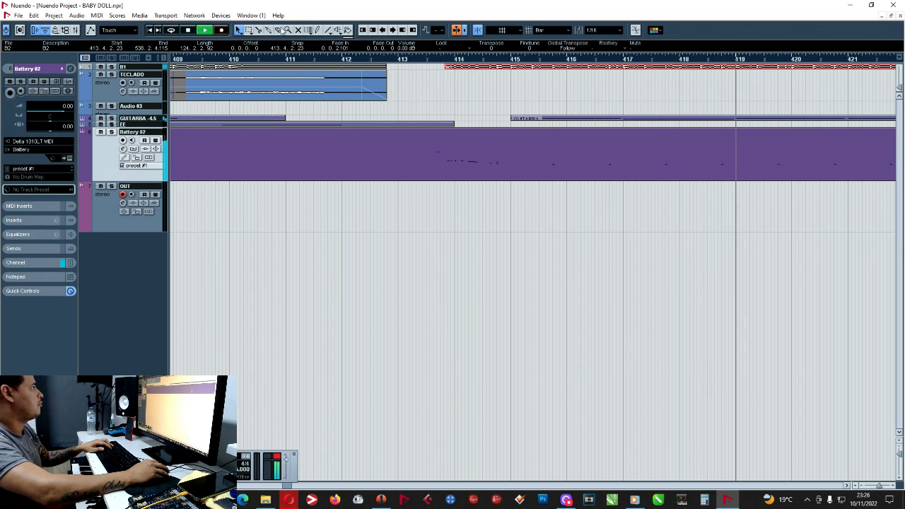
- Try to split the Battery 02 part near bar 414, and undo the split after viewing its notes in the Key Editor
left_click(259, 31)
left_click_drag(511, 176, 436, 177)
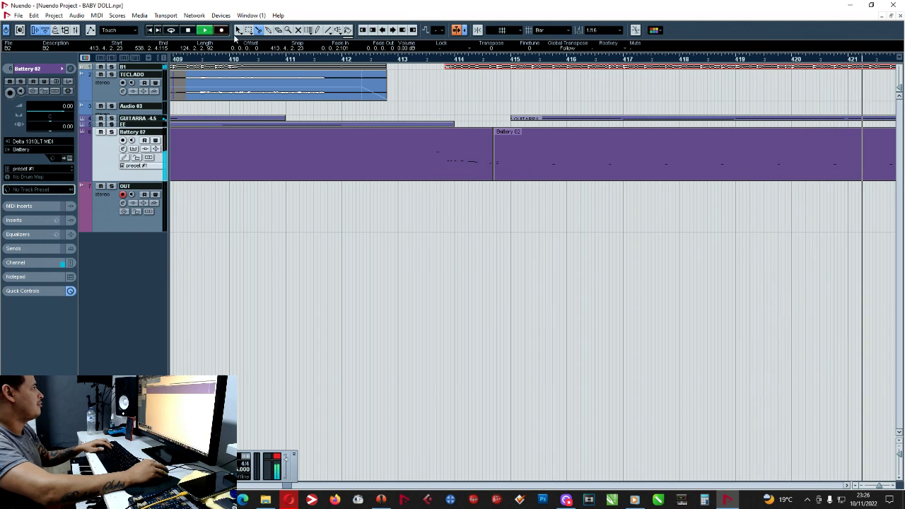
left_click(444, 141)
double_click(444, 141)
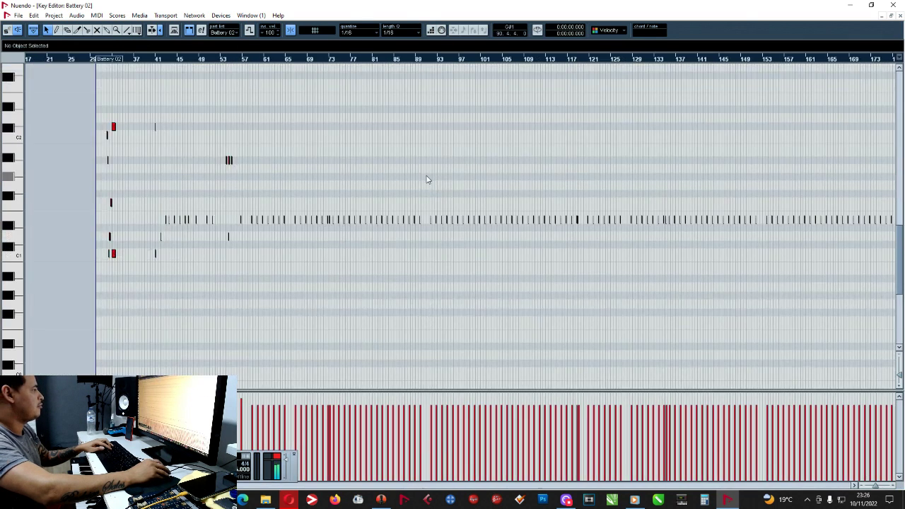
scroll(159, 152, "up", 4)
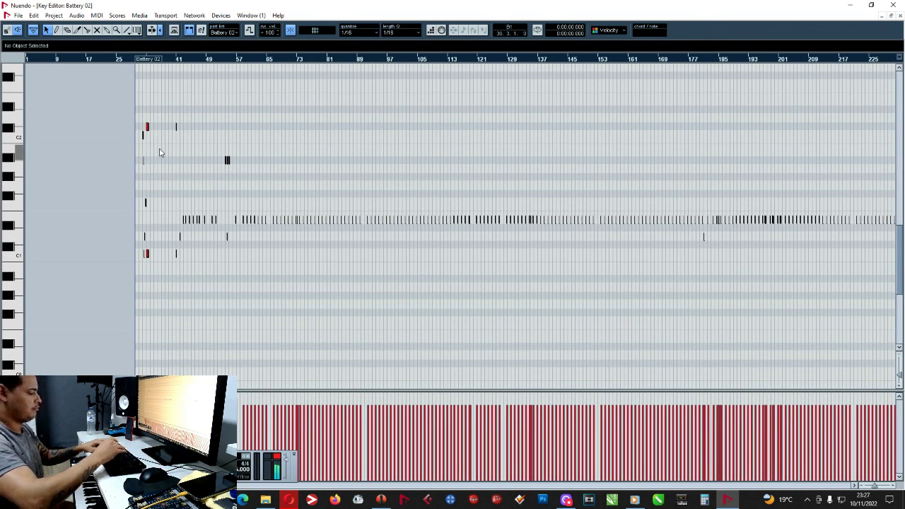
key("Return")
key("ctrl+z")
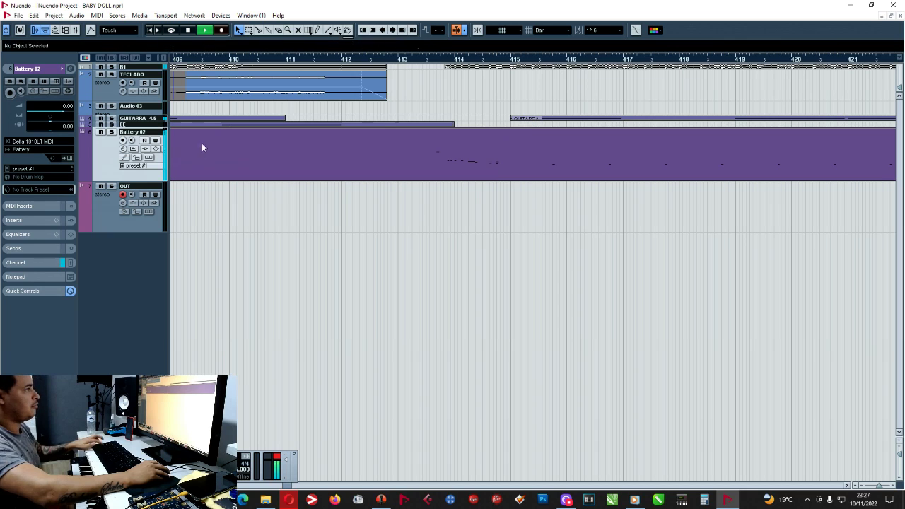
- Split the Battery 02 part at the B2 event's start and at 414.3.3.78, and delete the section between the splits
left_click(259, 31)
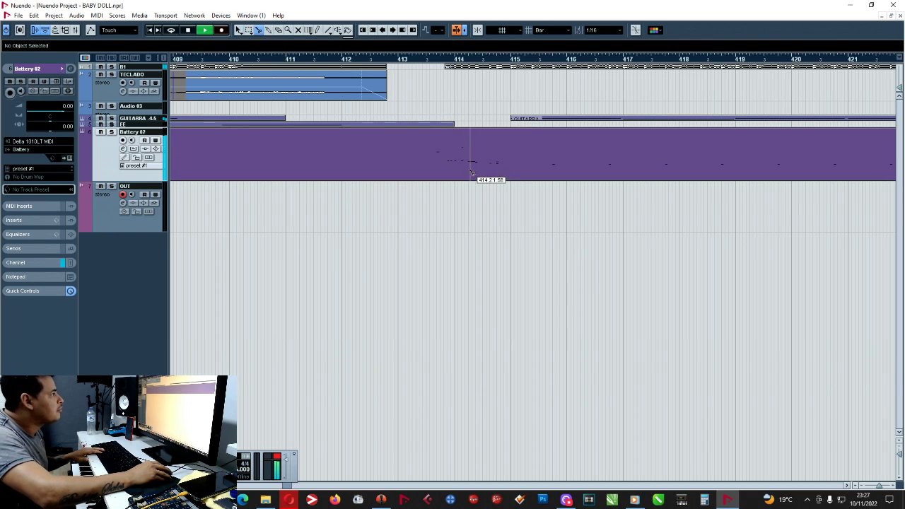
left_click(451, 171)
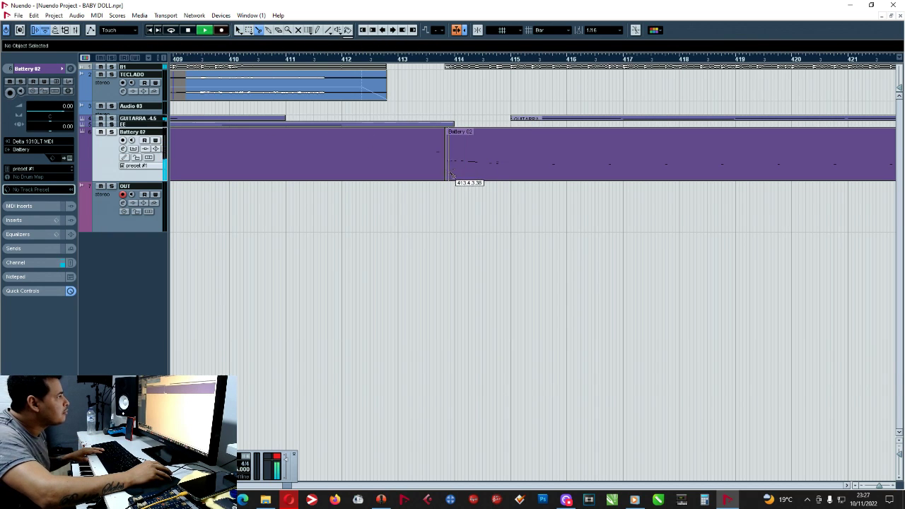
left_click(493, 180)
left_click(463, 164, "ctrl")
key("Delete")
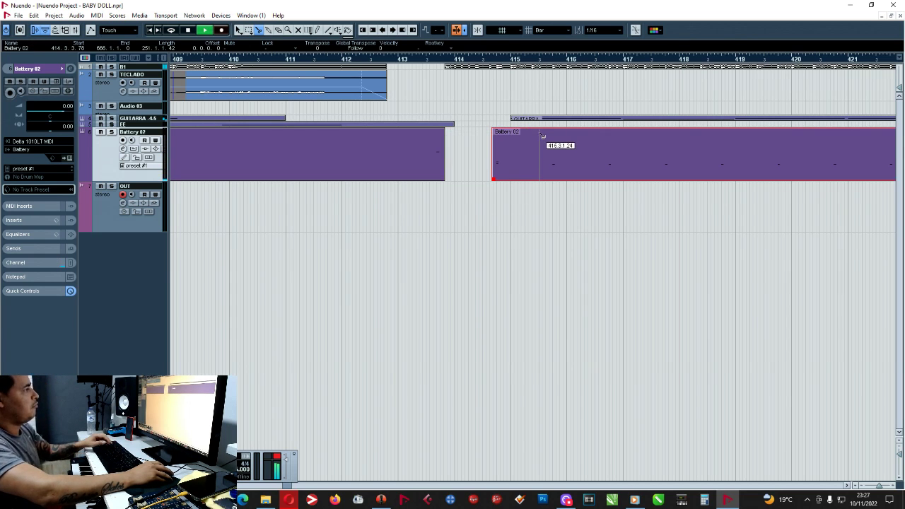
- Glue the two Battery 02 parts together across the gap near bar 414
key("g")
key("g")
key("g")
key("g")
key("g")
key("g")
key("g")
key("g")
key("g")
key("g")
key("g")
key("g")
key("g")
key("g")
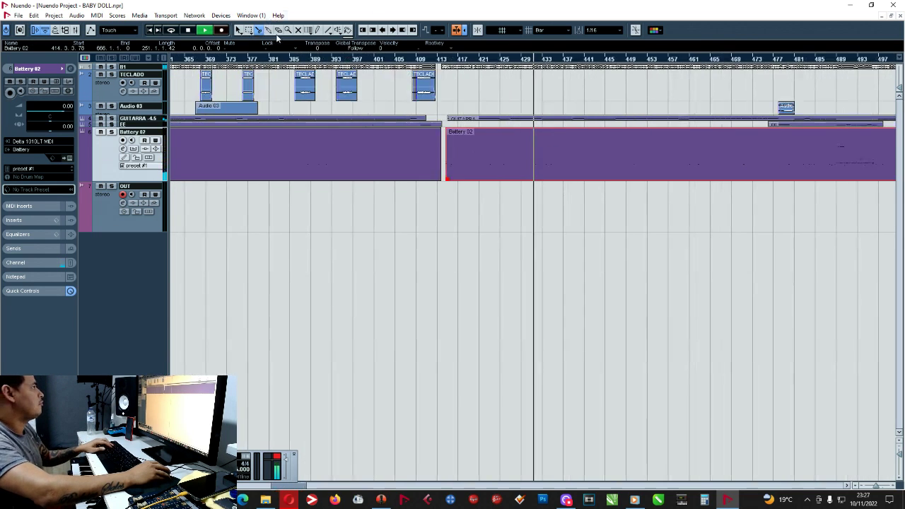
left_click(268, 31)
left_click(441, 148)
key("g")
key("g")
key("g")
key("g")
key("g")
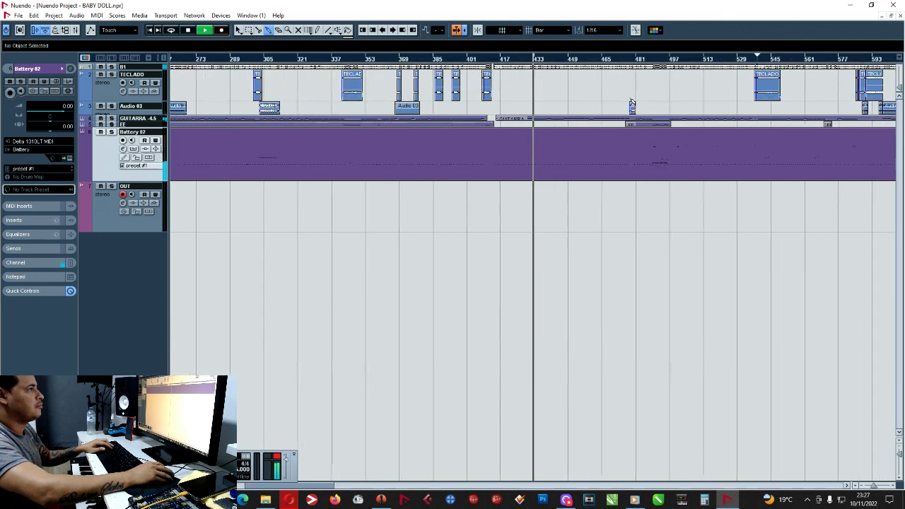
- Reduce the height of the TECLADO track and continue playback from just before the Audio 03 event near bar 478
key("g")
key("g")
key("h")
key("h")
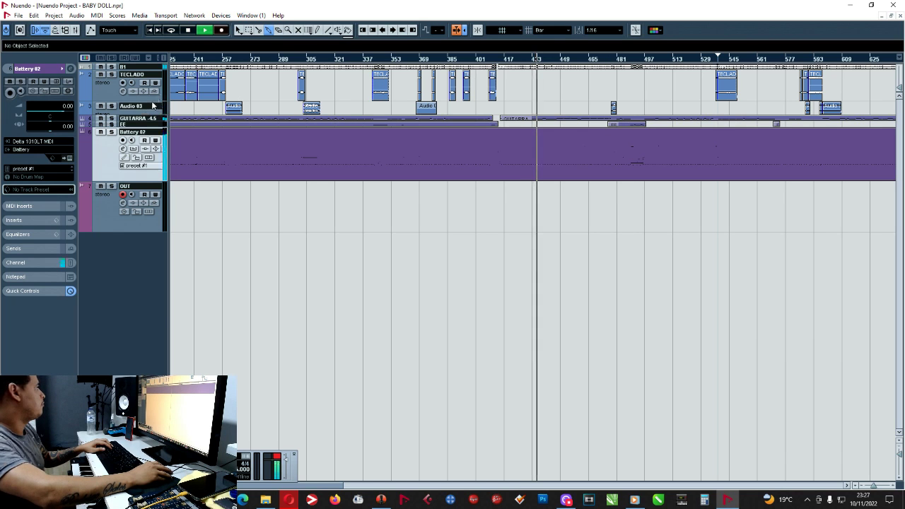
left_click_drag(153, 101, 154, 78)
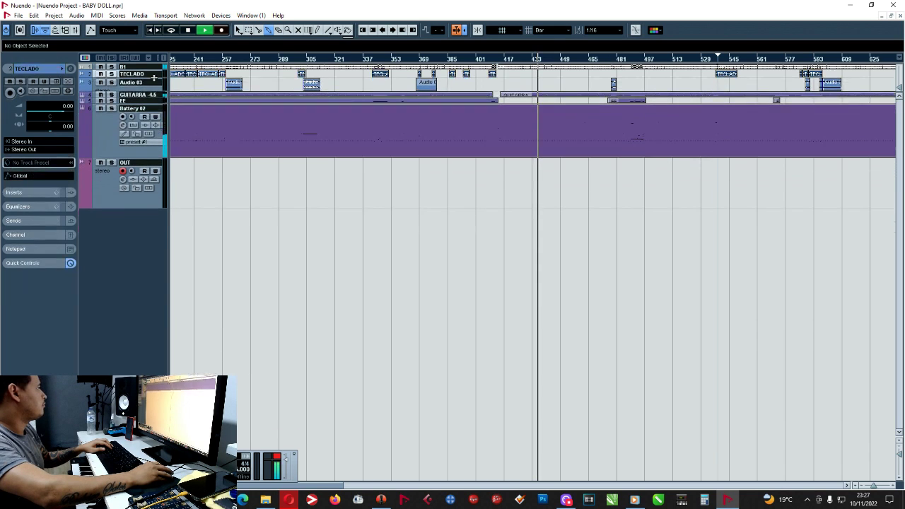
left_click(612, 61)
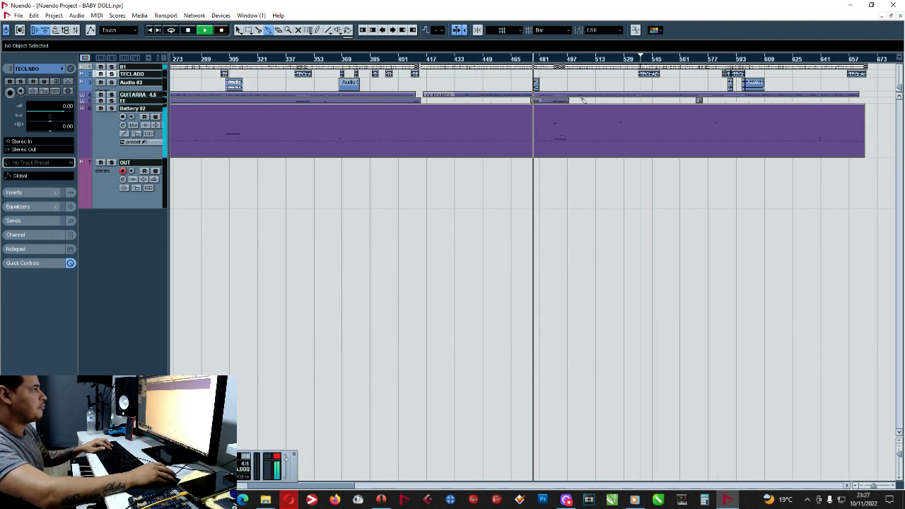
- Examine the short Audio 03 event near bar 478 closely during playback
key("h")
key("h")
key("h")
key("h")
key("h")
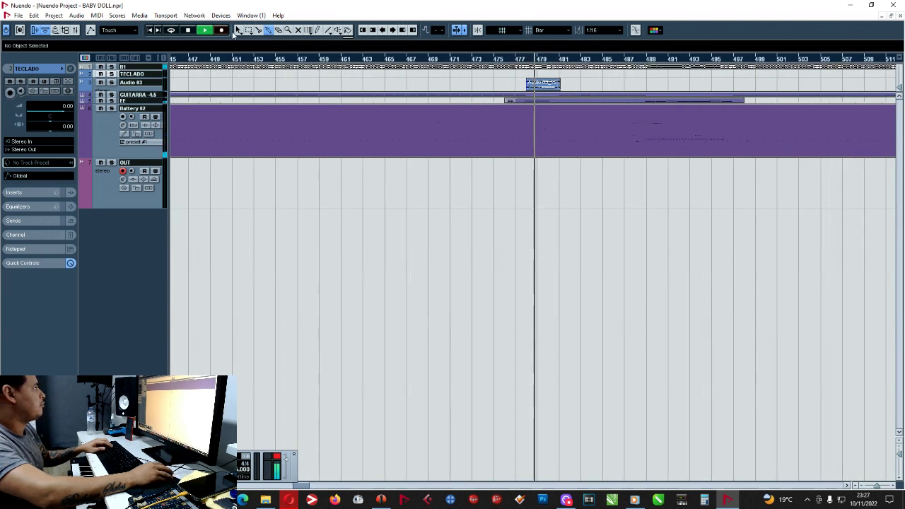
key("g")
key("g")
key("g")
key("g")
key("g")
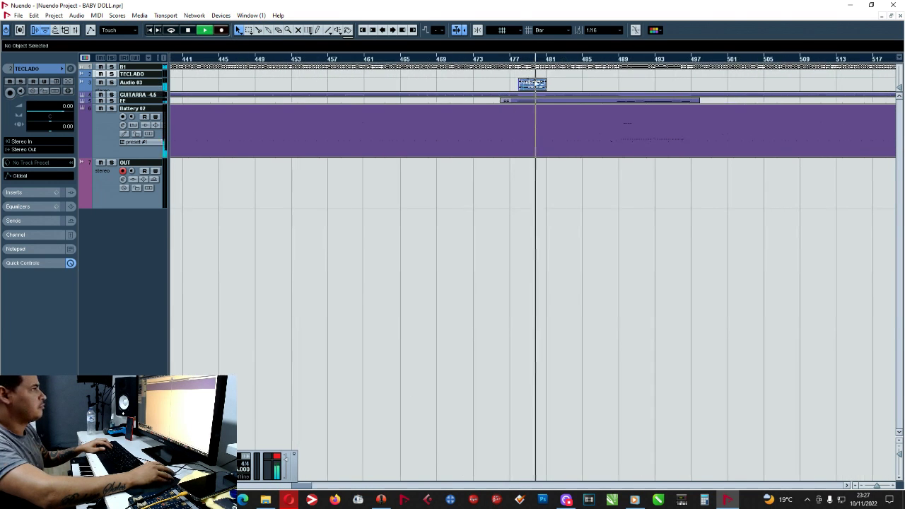
key("g")
key("g")
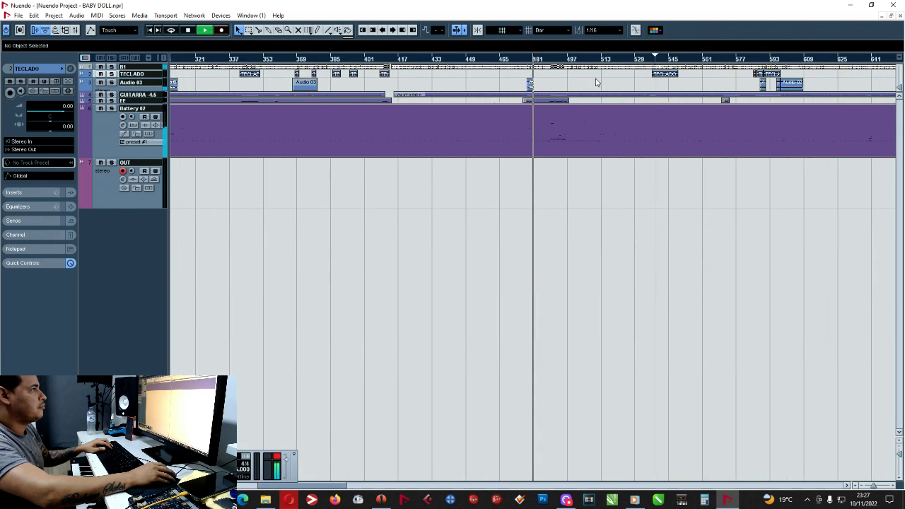
- Review the passage from bar 481 to about bar 497 during playback, including the EE event and the Battery 02 notes
key("h")
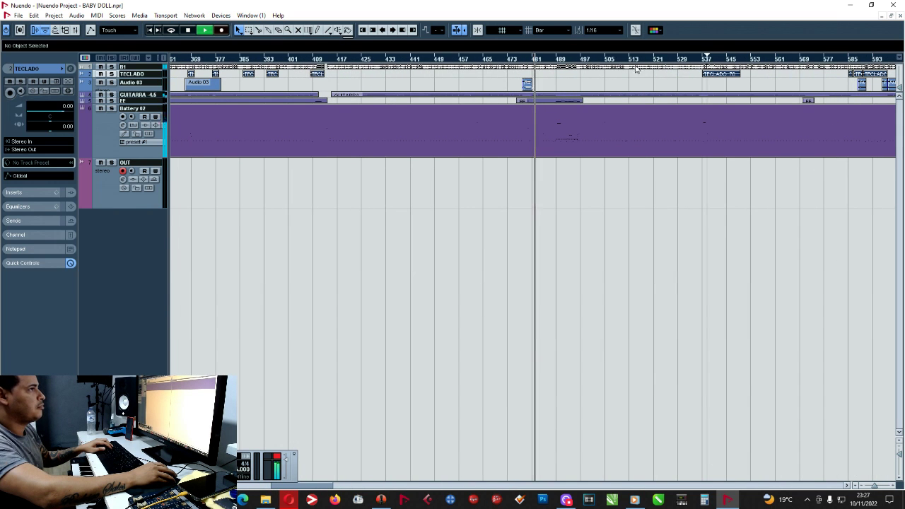
key("g")
key("g")
key("g")
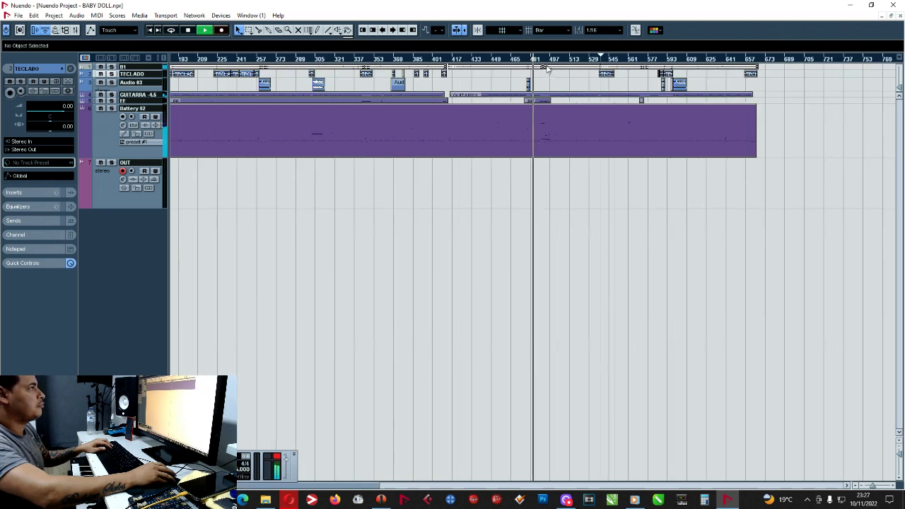
key("g")
key("g")
key("g")
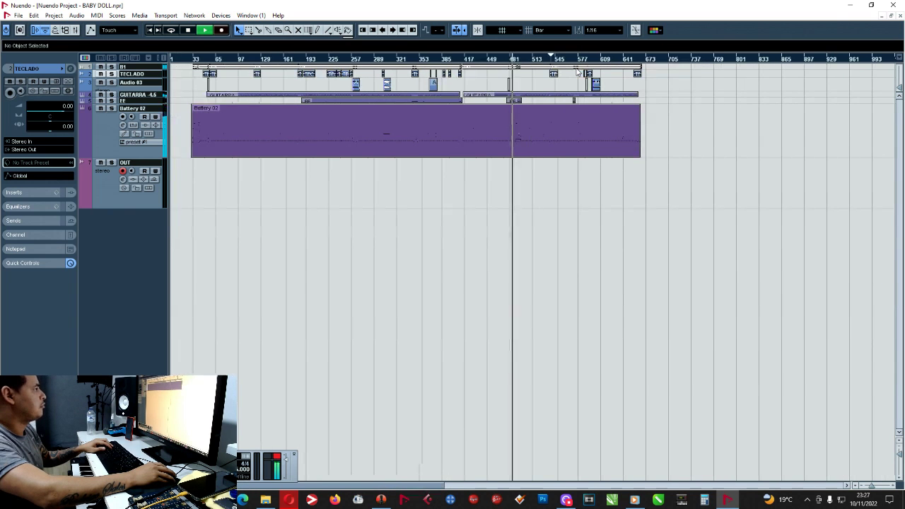
key("h")
key("h")
key("h")
key("h")
key("h")
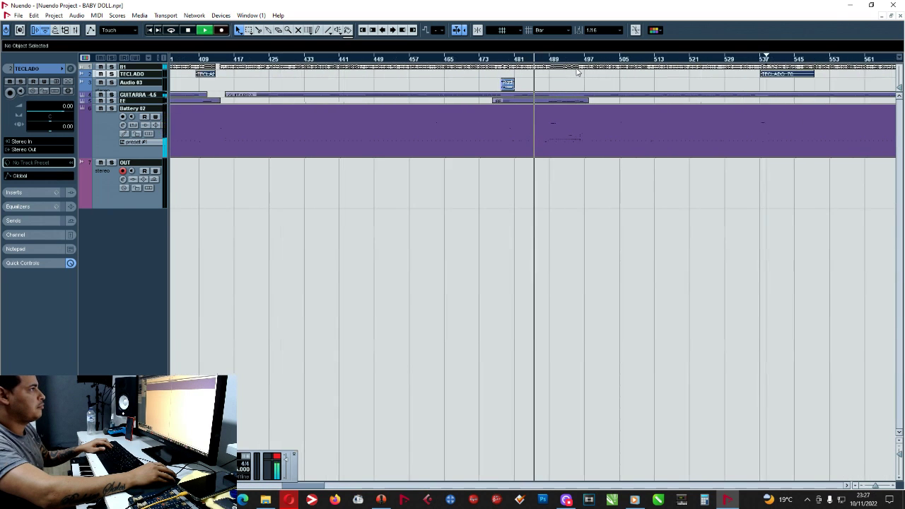
key("h")
key("h")
key("h")
key("h")
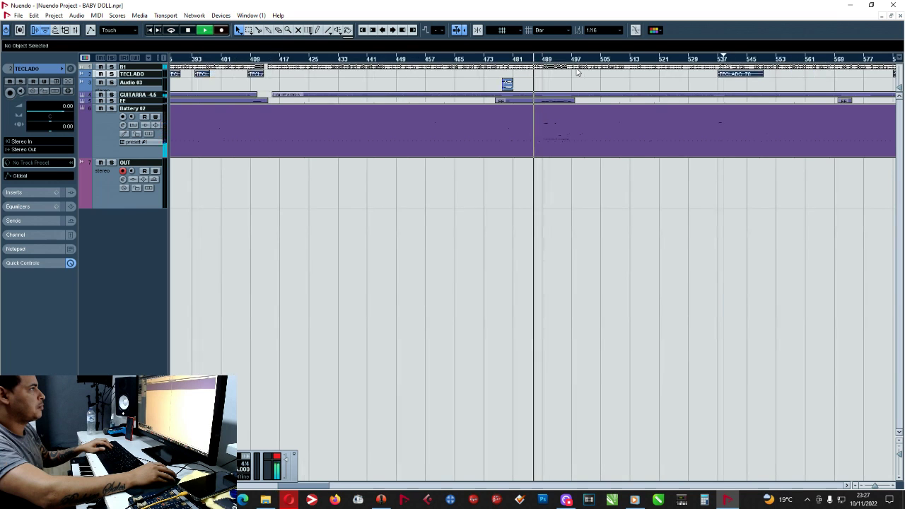
key("h")
key("h")
key("h")
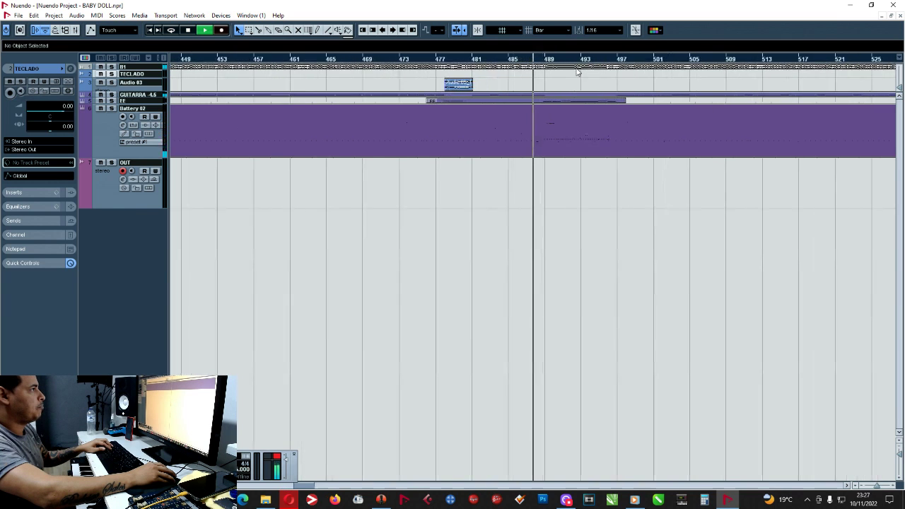
key("g")
key("g")
key("g")
key("g")
key("g")
key("g")
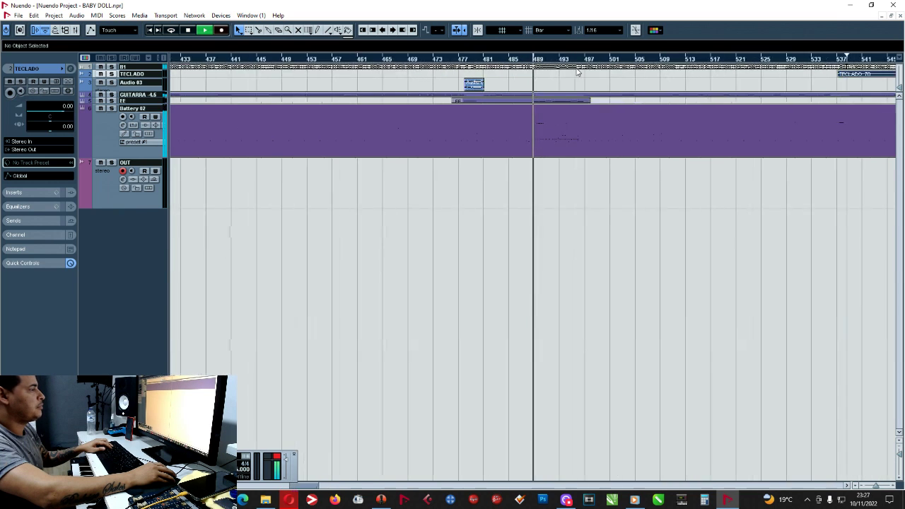
key("h")
key("h")
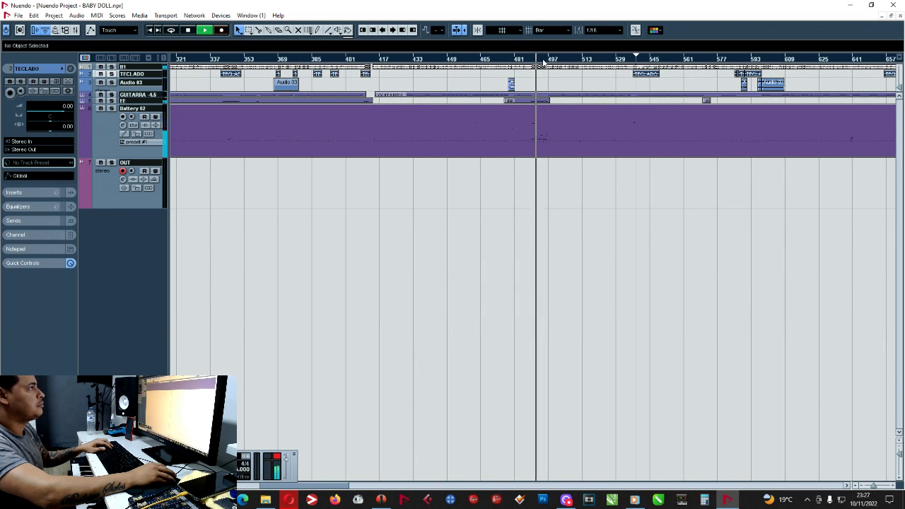
key("g")
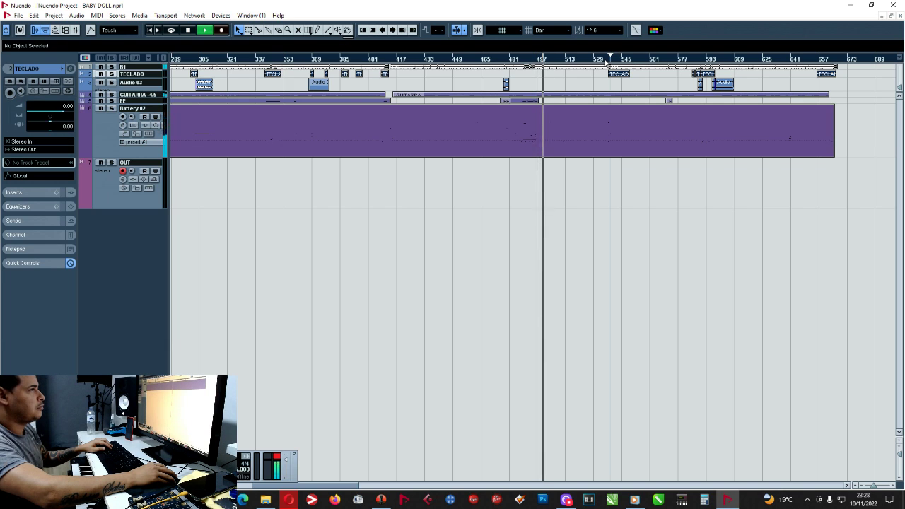
- Continue playback from shortly before bar 537 and examine the start of the TECLADO event there
left_click_drag(610, 58, 593, 90)
key("h")
key("h")
key("g")
key("g")
key("g")
key("g")
key("g")
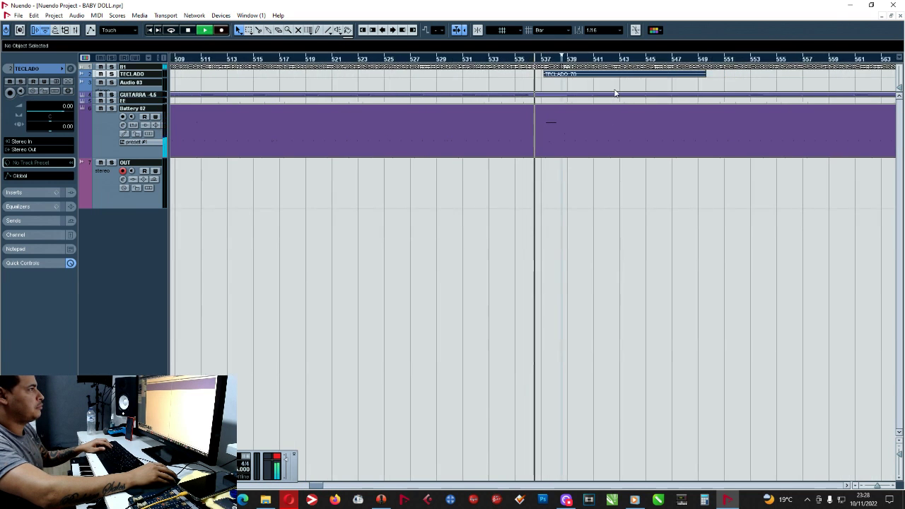
key("h")
key("h")
key("h")
key("h")
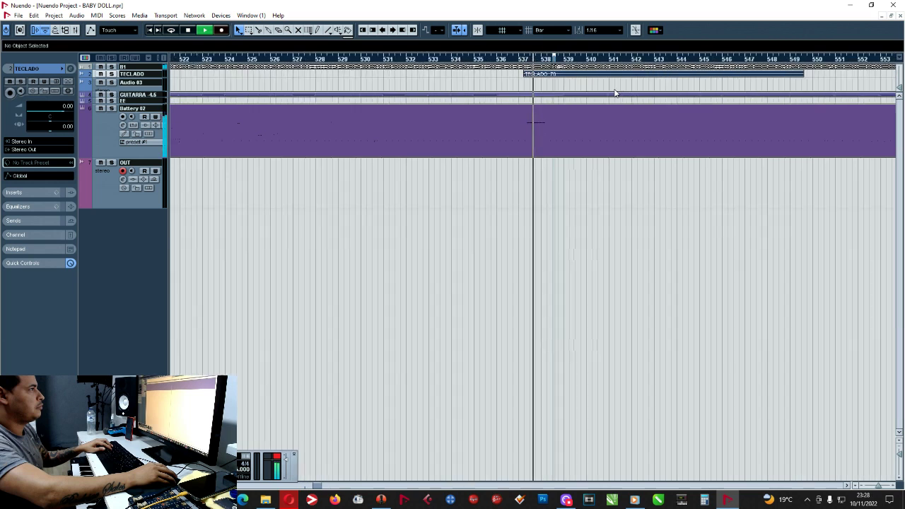
key("g")
key("g")
key("g")
key("g")
key("g")
key("g")
key("g")
key("g")
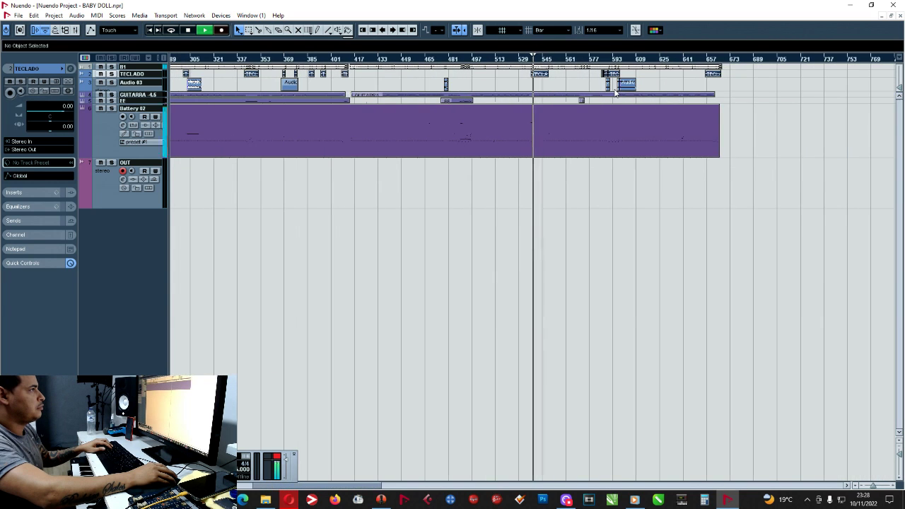
- Lower the volume of the TECLADO_70 event at bar 537 to -7 dB
key("h")
key("h")
key("h")
key("h")
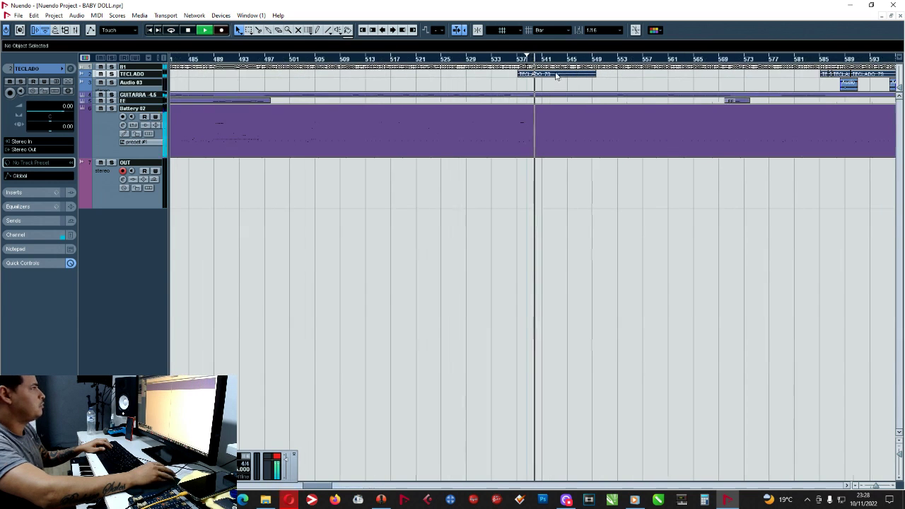
left_click(556, 74)
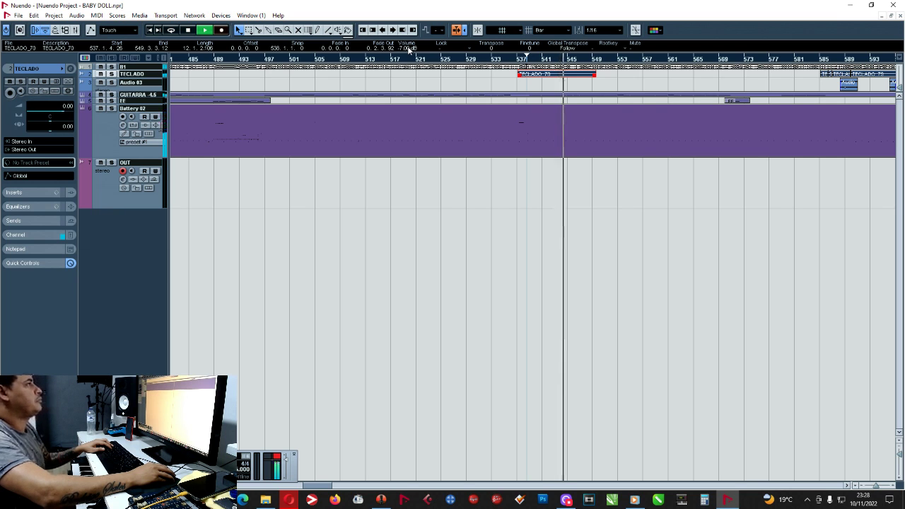
scroll(467, 61, "down", 2)
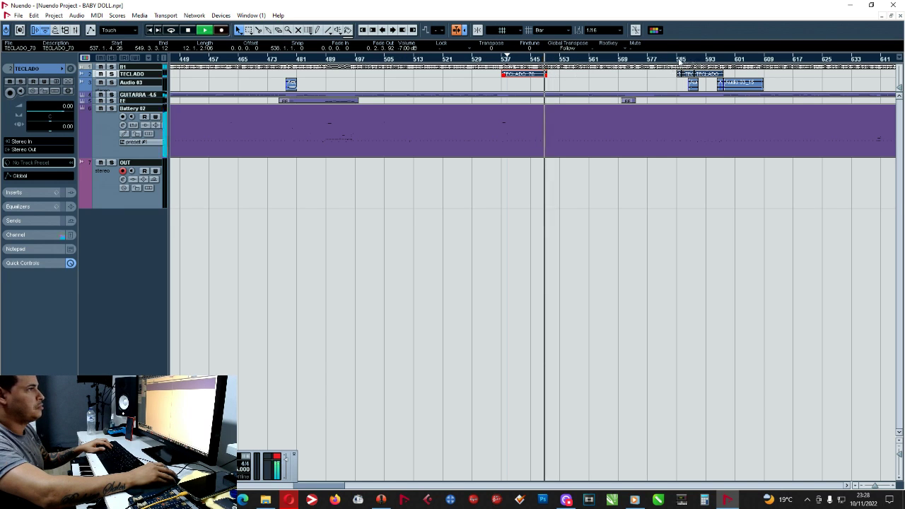
- Continue playback from just before the TECLADO events at bar 585 and enlarge the TECLADO track
left_click(670, 61)
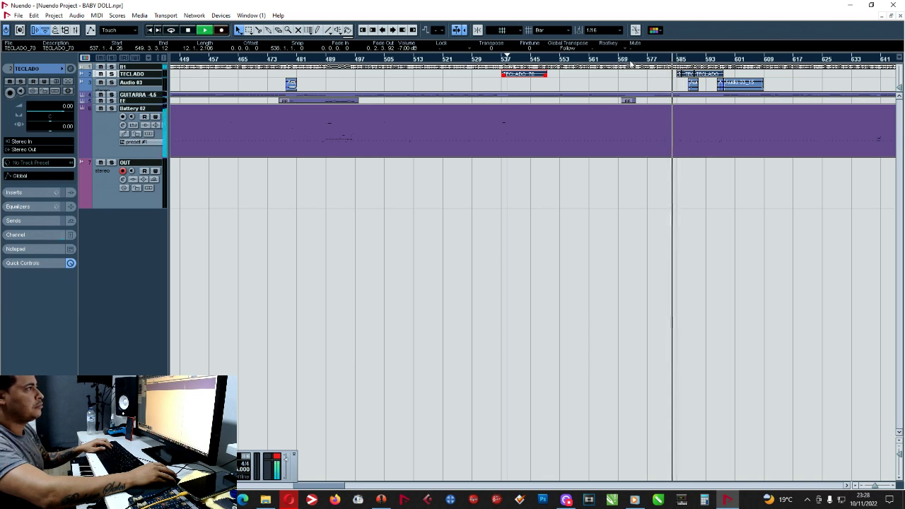
key("h")
key("h")
key("h")
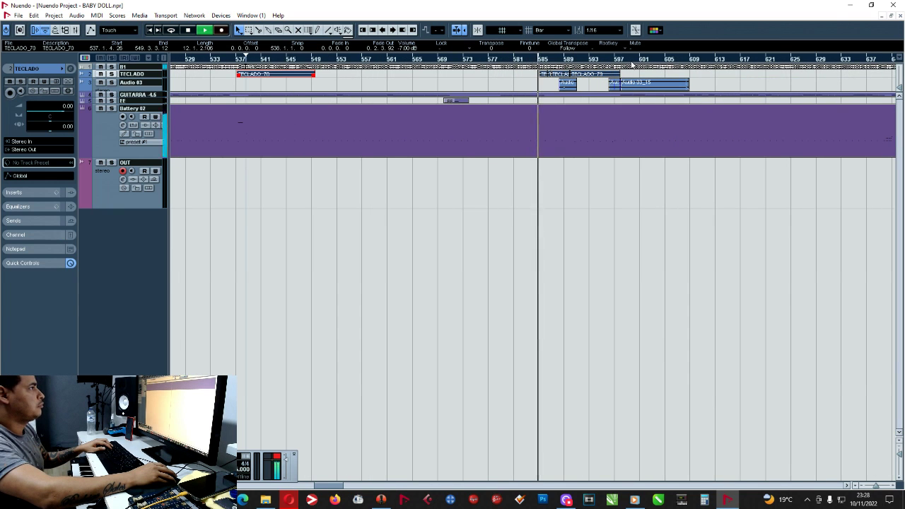
key("h")
key("h")
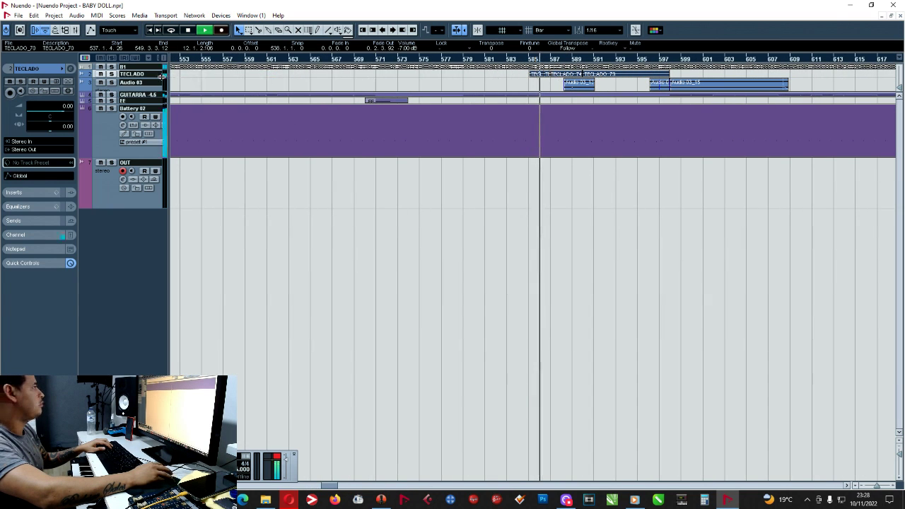
left_click_drag(164, 77, 164, 89)
- Select the short TECLADO events between bars 585 and 590 and raise their volume, bringing TECLADO_72 to -7 dB
left_click(505, 94)
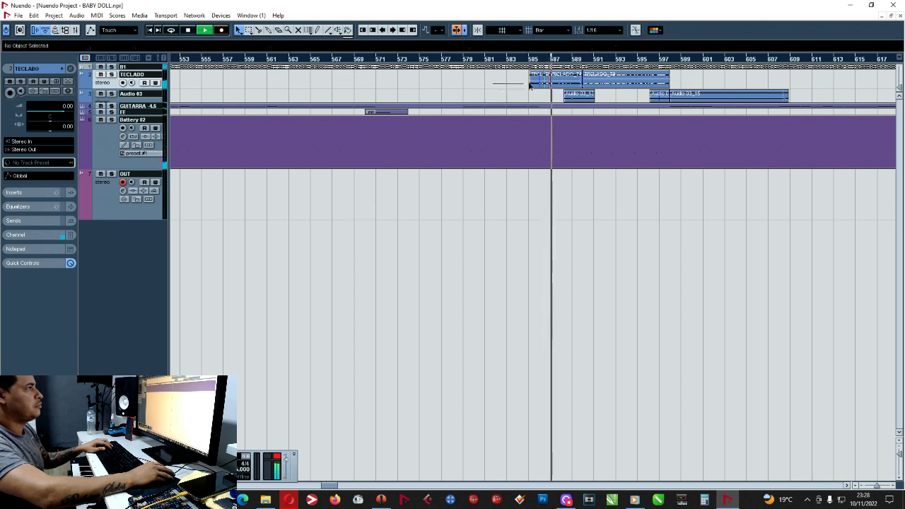
left_click_drag(551, 82, 551, 81)
left_click_drag(492, 77, 558, 81)
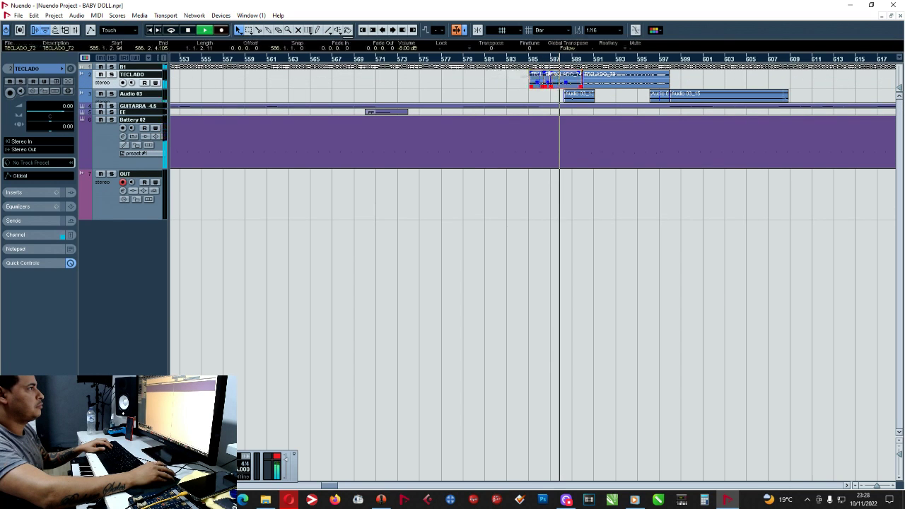
key("g")
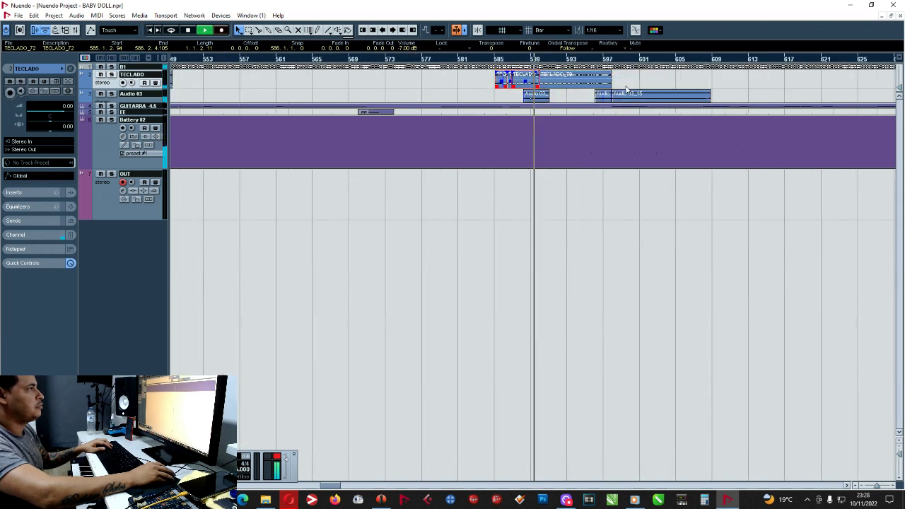
- Select the TECLADO_79 event at bar 590 and check its volume and the remaining events up to the project's end
left_click_drag(641, 75, 597, 79)
key("g")
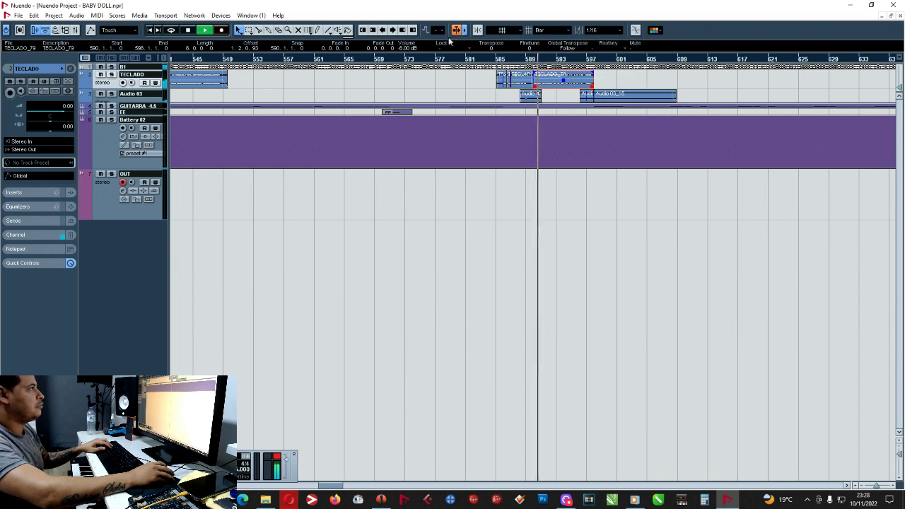
key("g")
key("g")
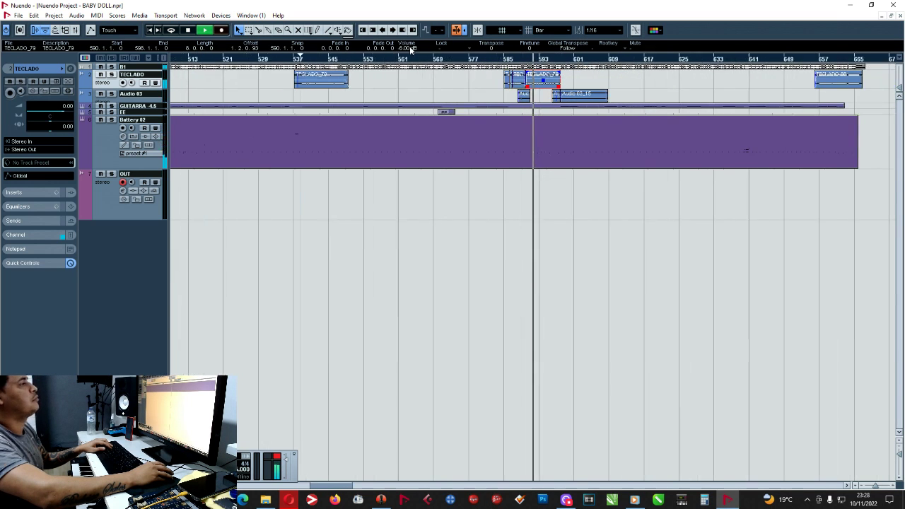
key("g")
key("g")
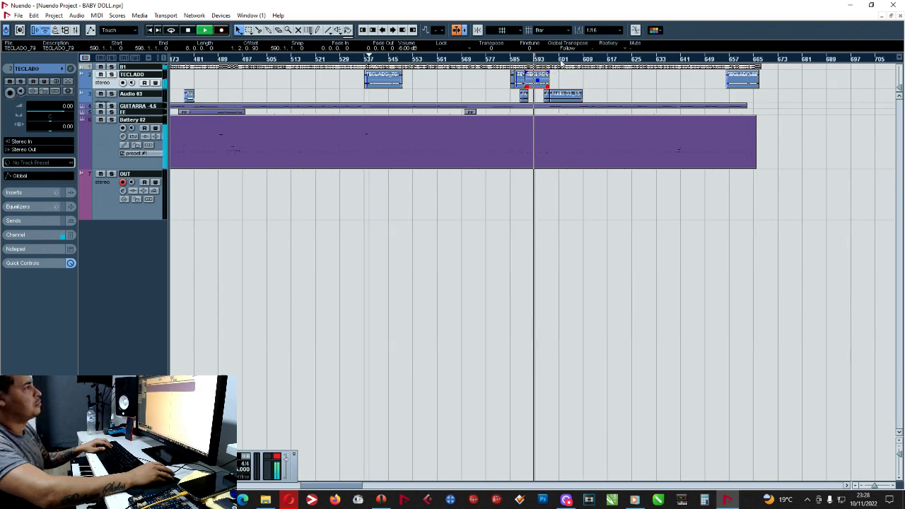
key("g")
key("g")
key("g")
key("g")
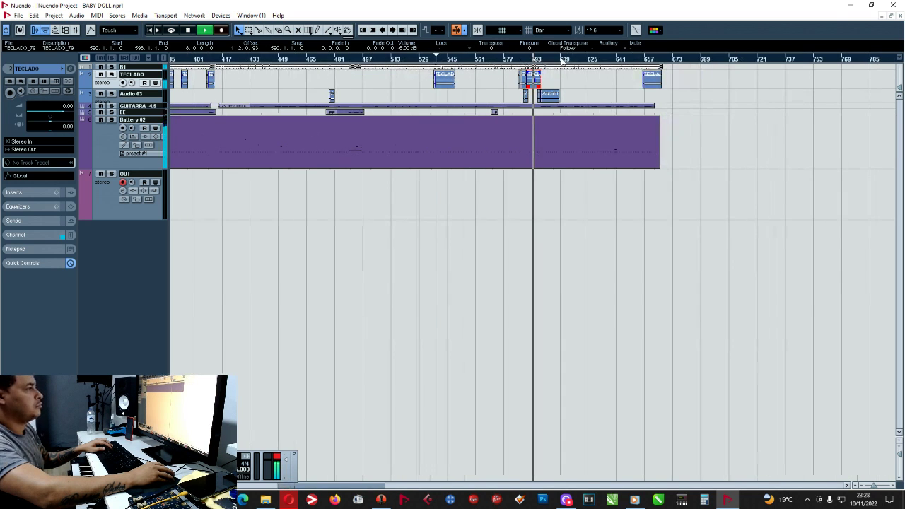
key("g")
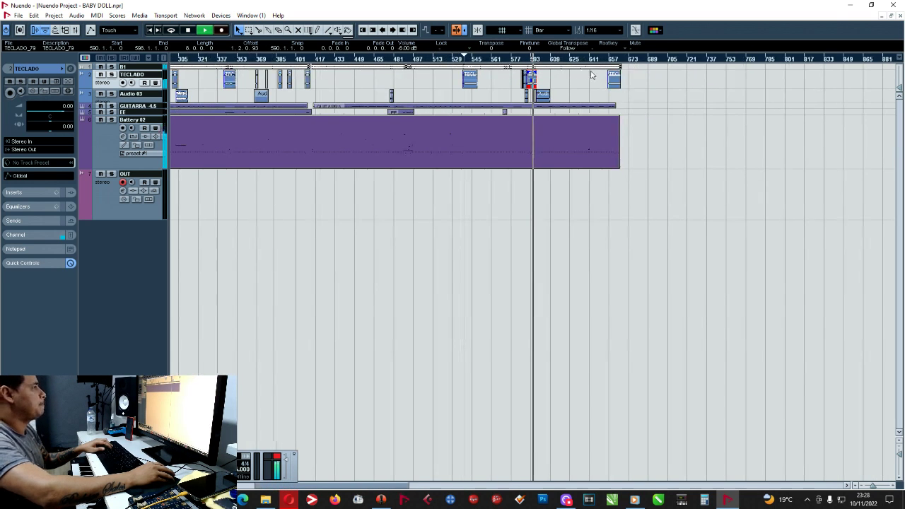
key("g")
key("g")
key("g")
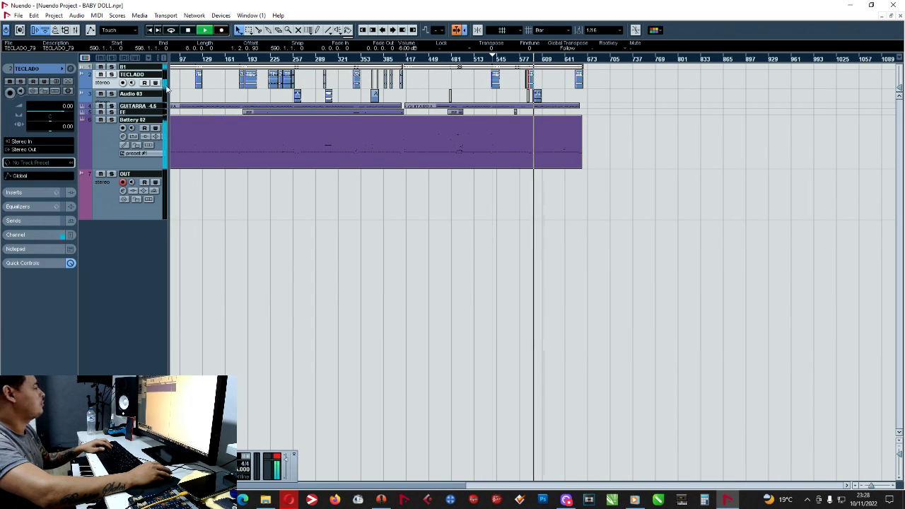
- Raise the volume of the Audio 03_15 event at bar 598 to -9 dB
key("h")
key("h")
key("h")
key("h")
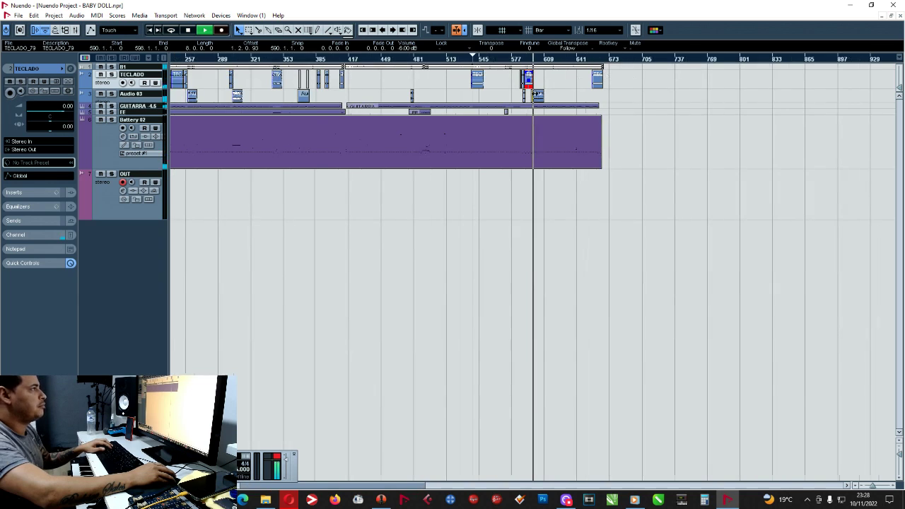
left_click(537, 95)
scroll(411, 49, "up", 1)
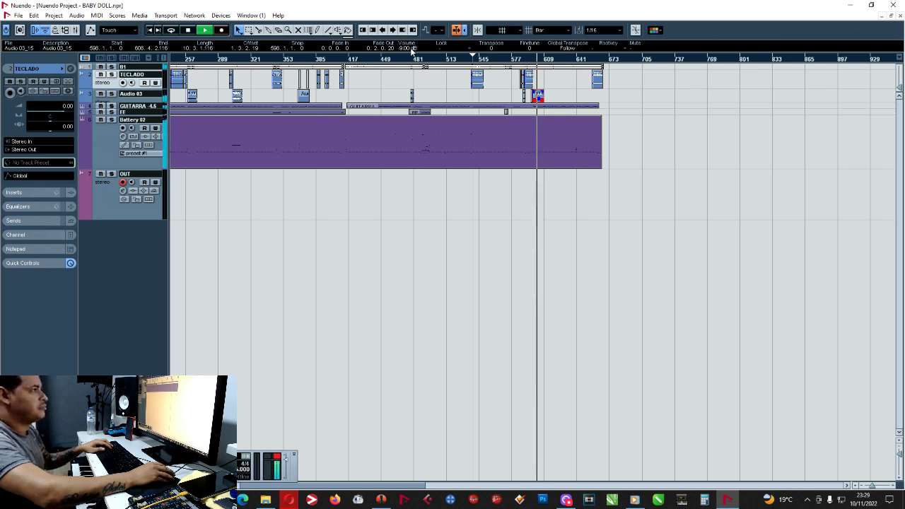
- Select the last TECLADO event at bar 656, continue playback from its start and raise its volume to -2 dB
key("h")
left_click(620, 81)
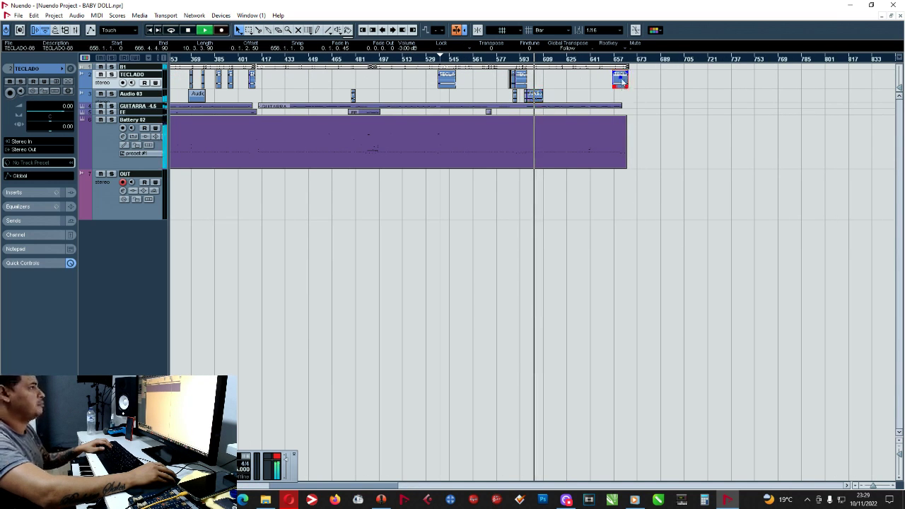
left_click(614, 61)
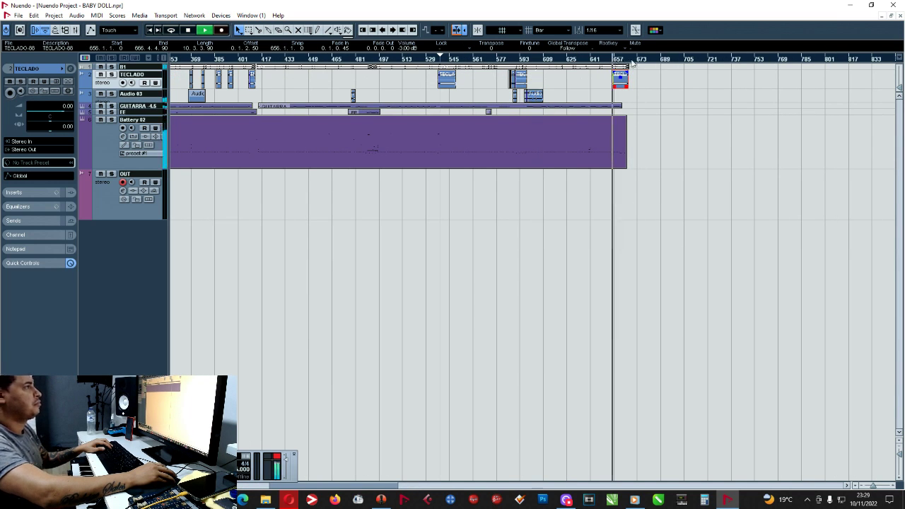
key("h")
key("h")
key("h")
key("h")
key("h")
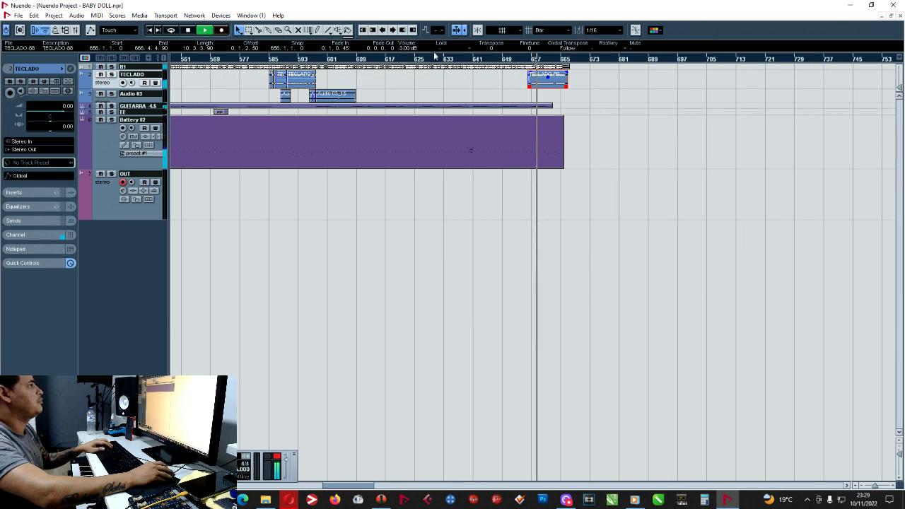
key("g")
key("g")
key("g")
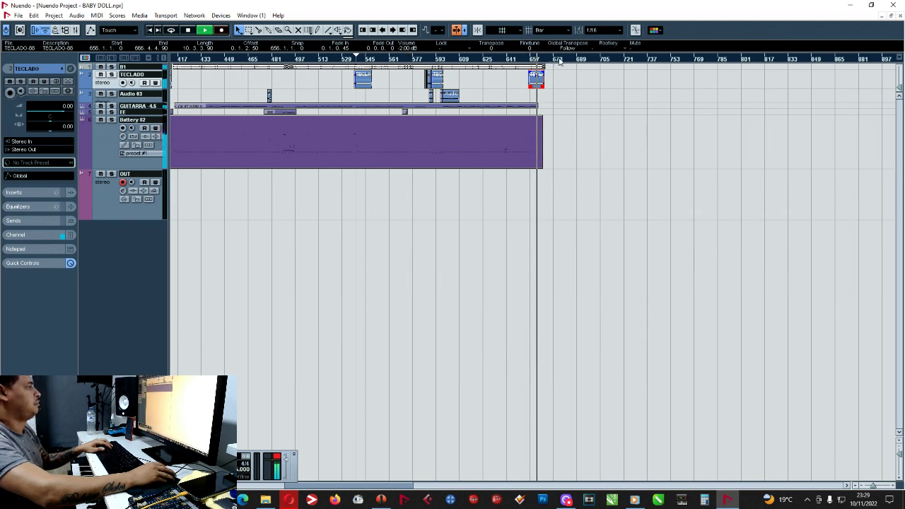
- Play the song through to its end and review the full arrangement of all tracks
key("g")
key("g")
key("g")
key("g")
key("g")
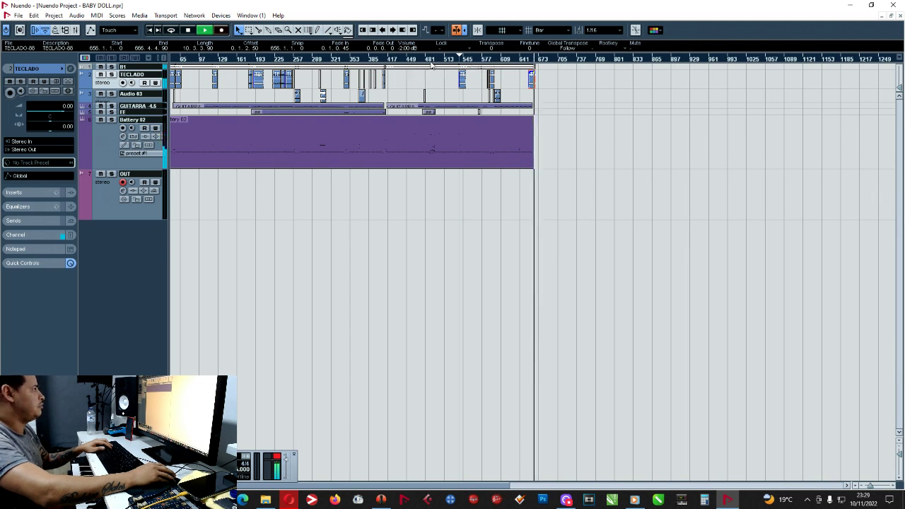
key("g")
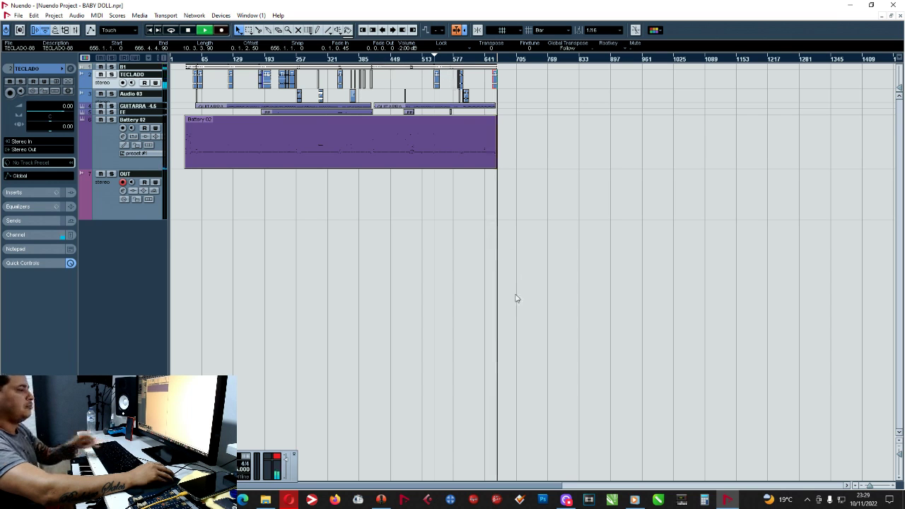